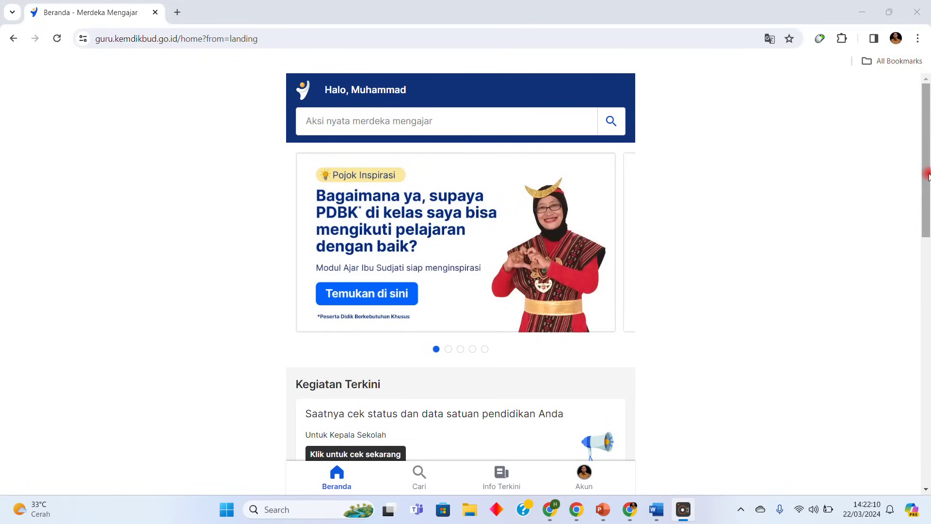
Open Pengelolaan Kinerja from the Pengembangan diri section of the home page and expand the Guru group
left_click_drag(928, 184, 927, 285)
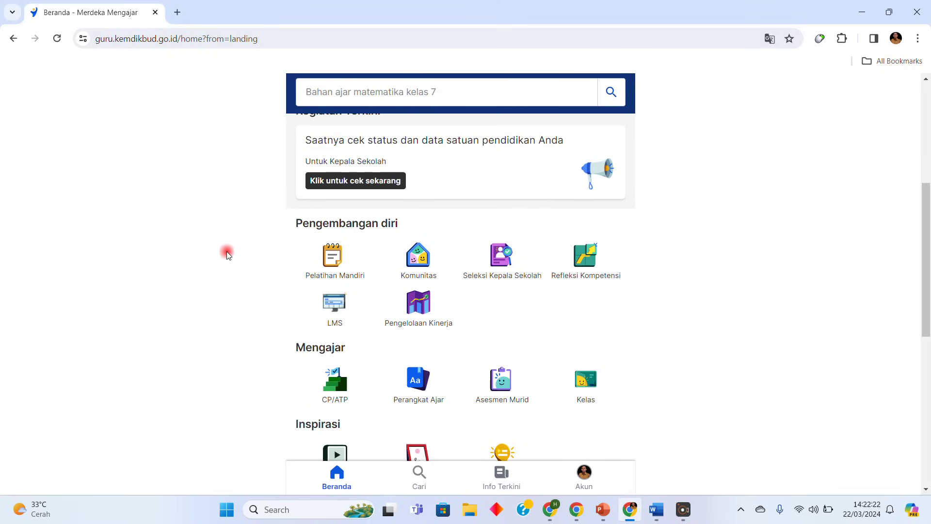
left_click(417, 313)
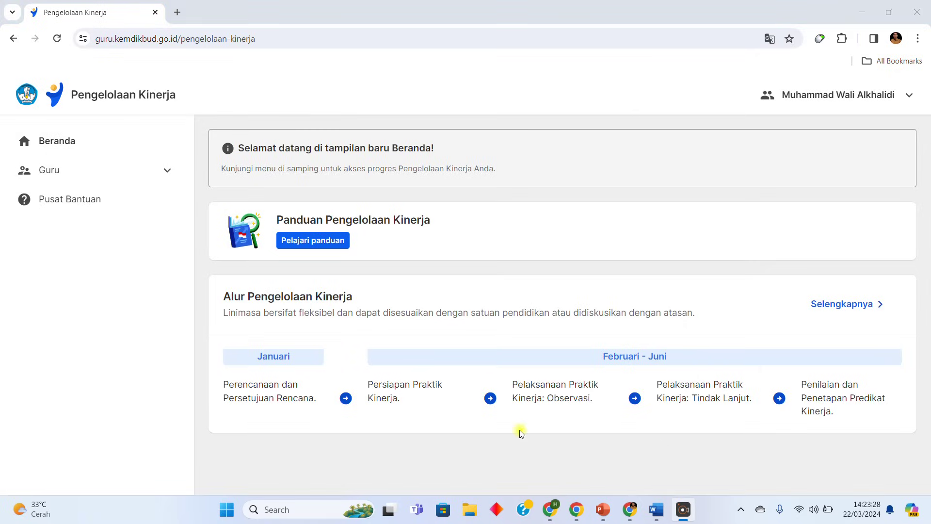
left_click(76, 173)
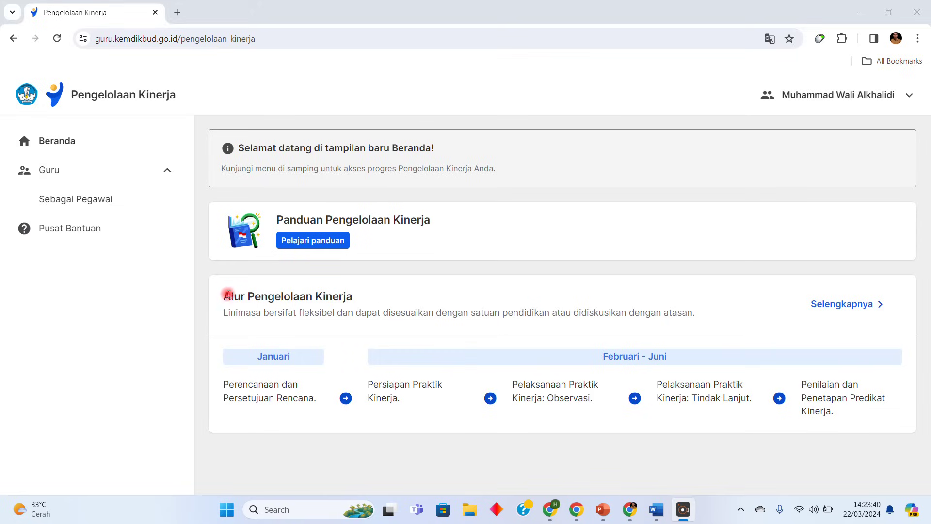
Examine the Alur Pengelolaan Kinerja timeline, especially the Februari - Juni stages through Penilaian dan Penetapan Predikat Kinerja
left_click_drag(227, 296, 363, 296)
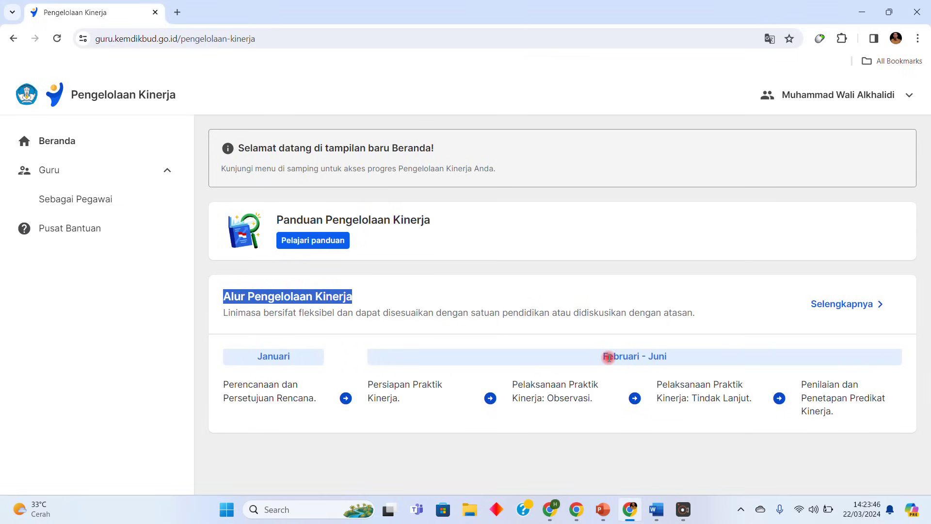
left_click_drag(606, 358, 797, 403)
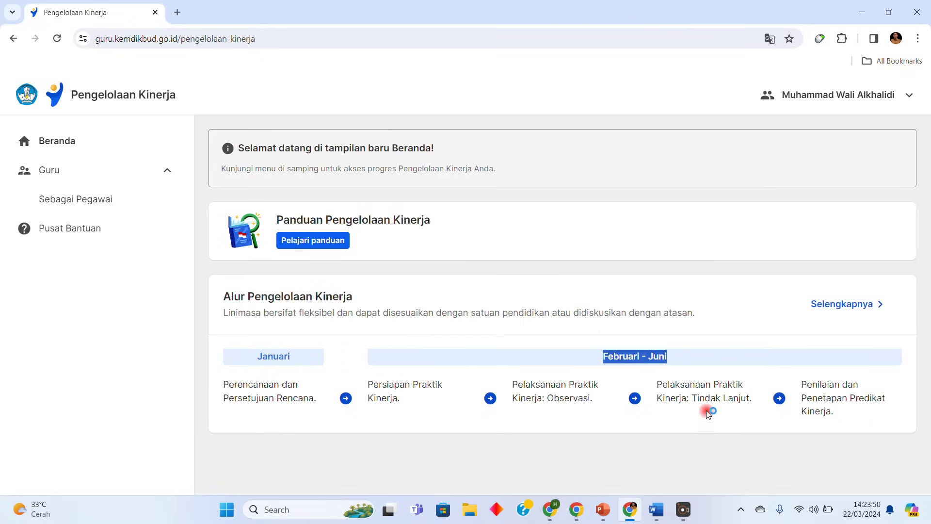
left_click(467, 353)
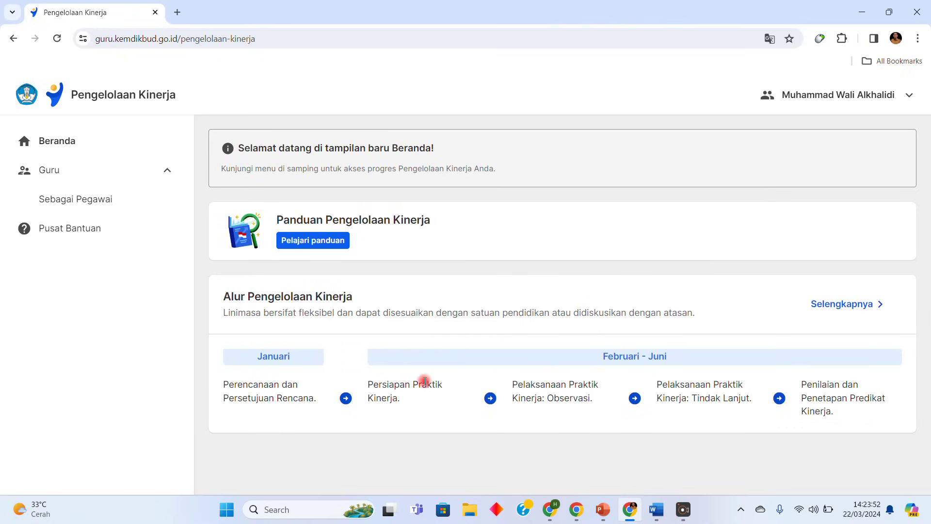
double_click(372, 385)
left_click_drag(526, 386, 561, 394)
left_click_drag(675, 386, 704, 399)
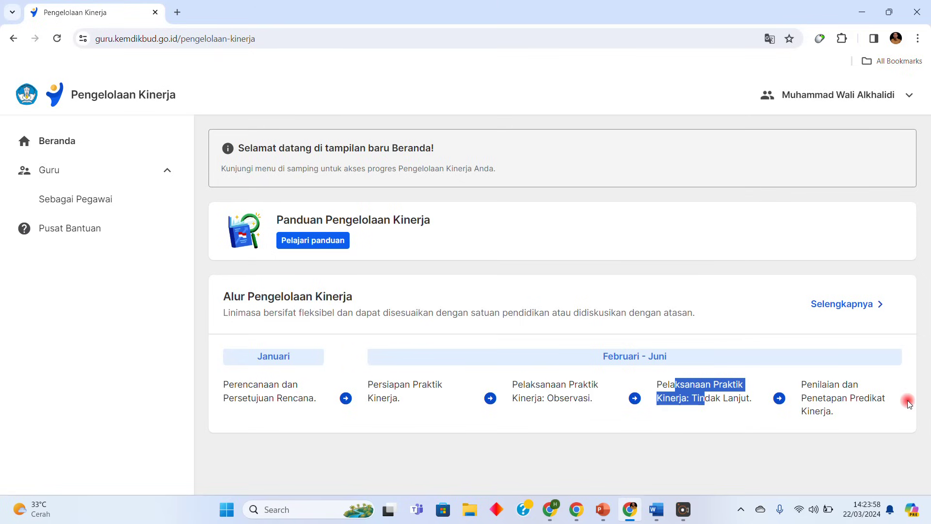
left_click(661, 355)
left_click_drag(603, 356, 692, 360)
left_click(740, 359)
left_click_drag(801, 383, 840, 412)
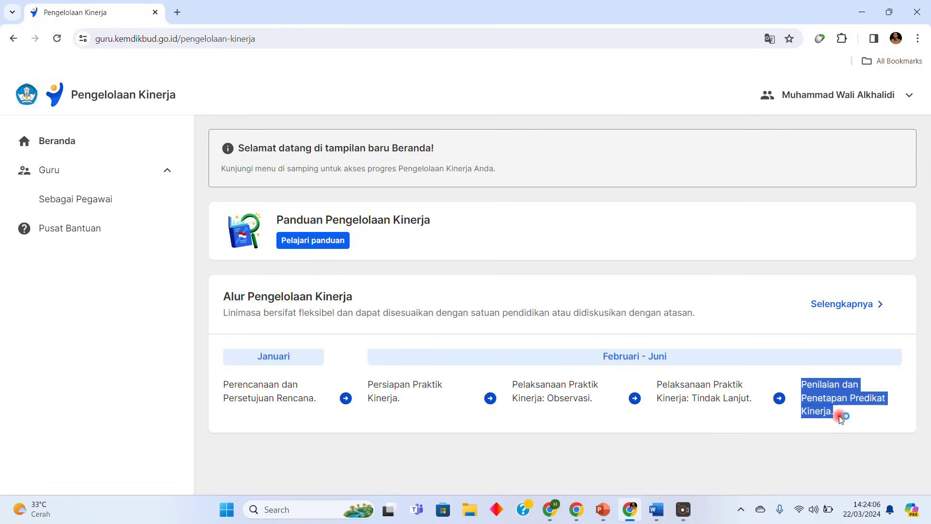
left_click(842, 416)
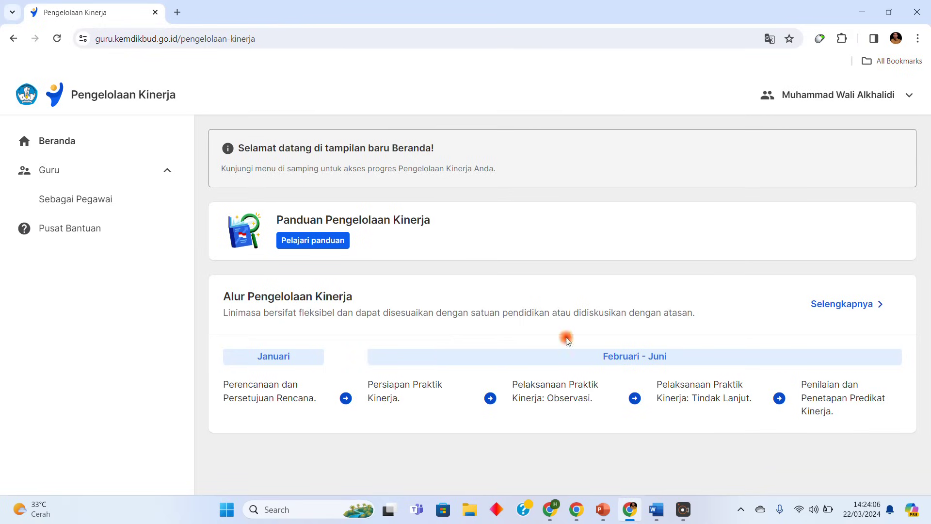
Go to the teacher's Sebagai Pegawai page and open the observation steps for Observasi Praktik Kinerja
left_click(105, 204)
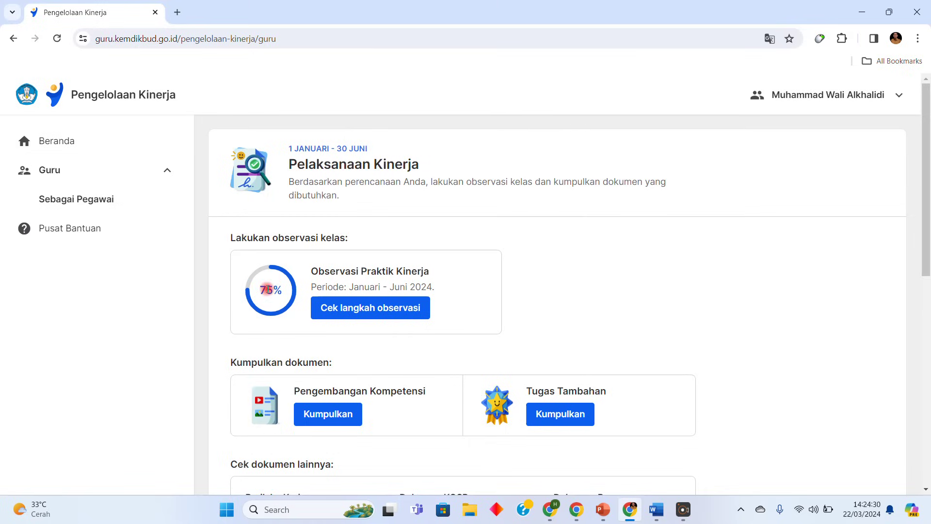
left_click_drag(259, 291, 285, 290)
left_click(280, 290)
left_click_drag(315, 271, 436, 264)
left_click(437, 265)
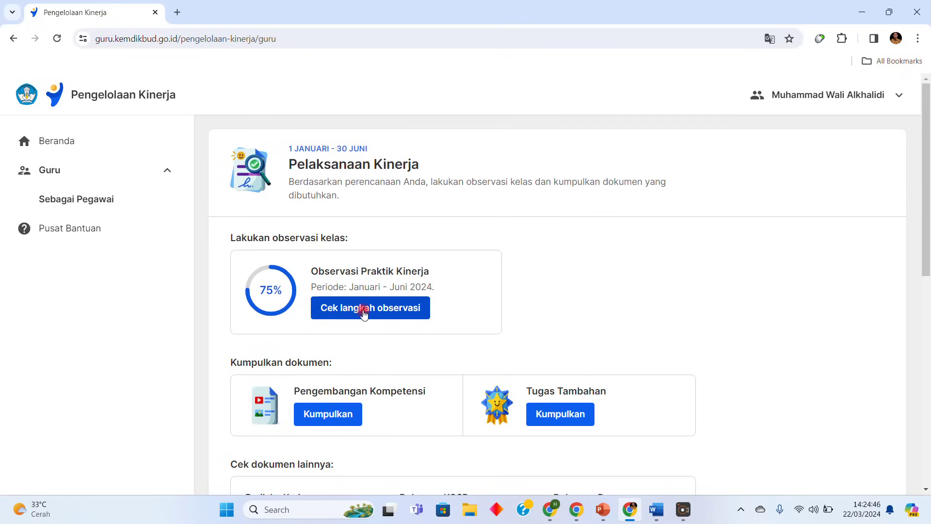
left_click(364, 311)
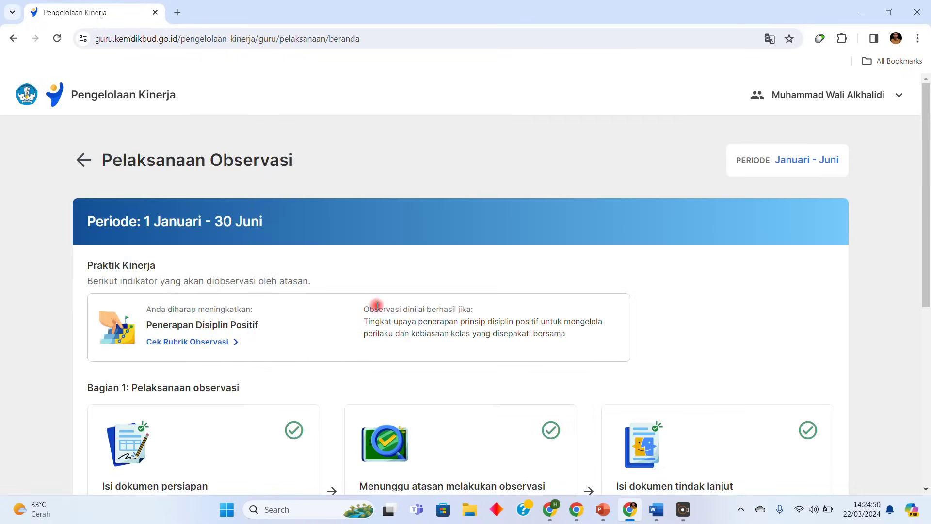
Review the Bagian 1 and Bagian 2 observation stages, comparing Isi dokumen tindak lanjut, Lakukan tindak lanjut and Isi dokumen refleksi tindak lanjut
scroll(377, 305, "down", 5)
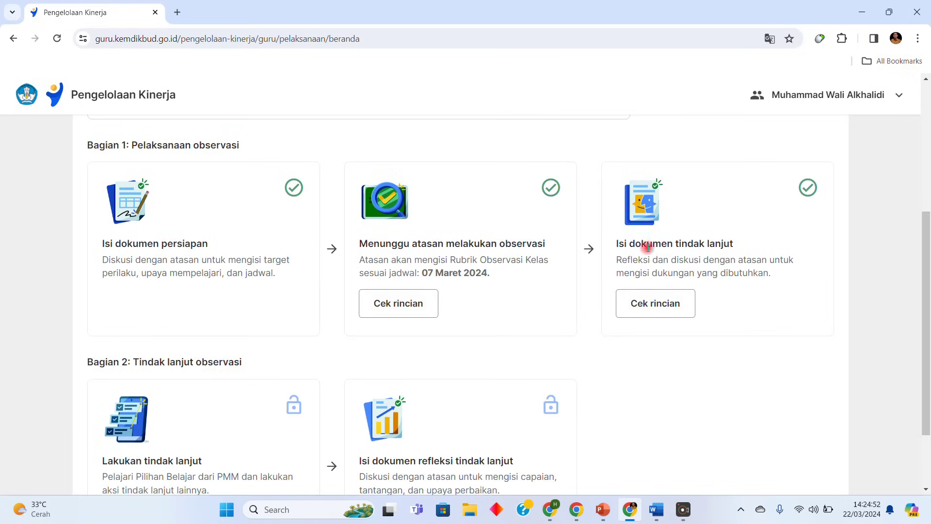
left_click_drag(615, 242, 733, 241)
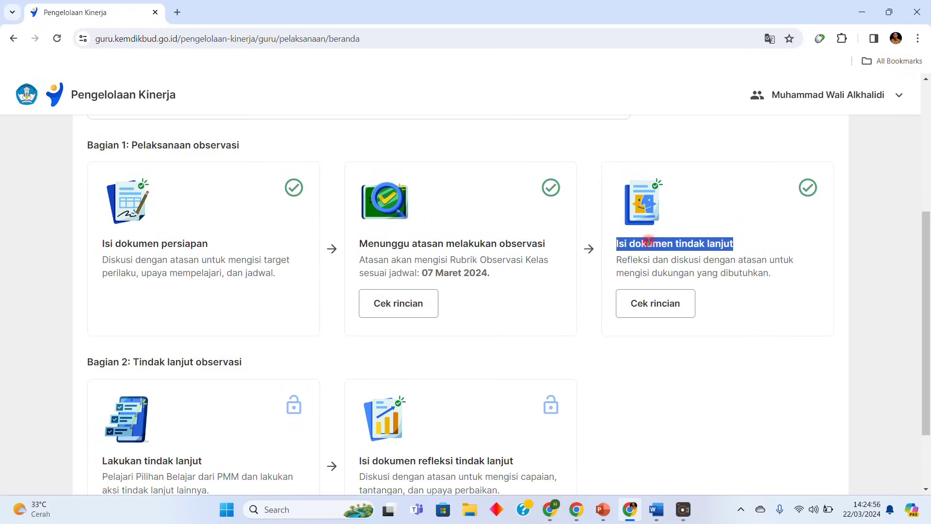
scroll(581, 262, "down", 1)
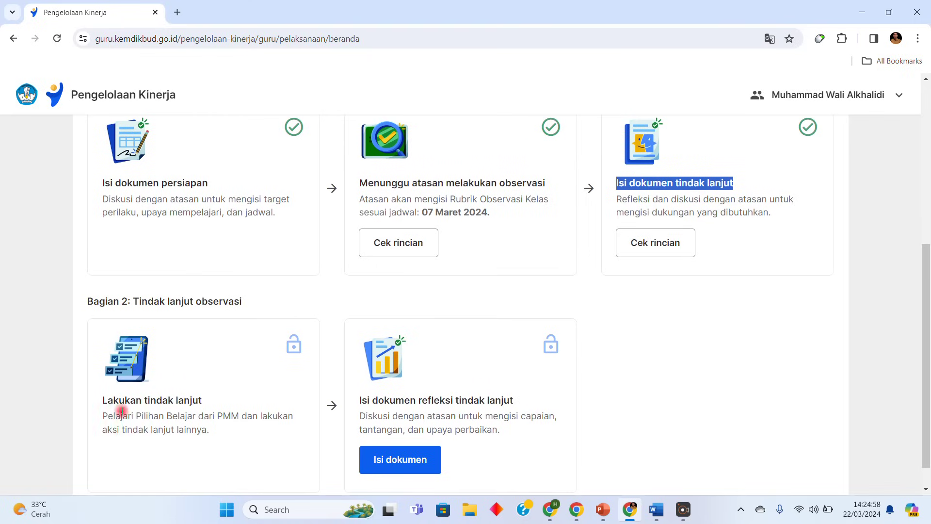
left_click_drag(102, 401, 211, 428)
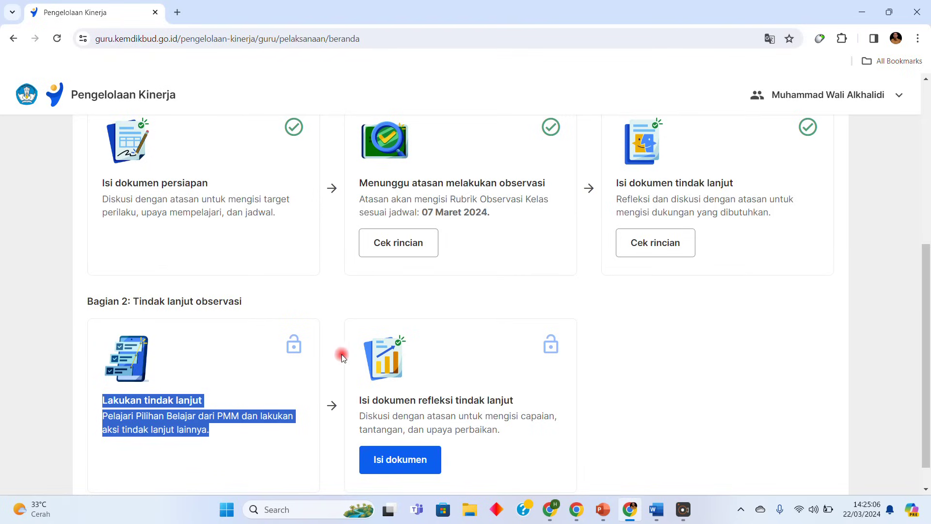
left_click_drag(358, 403, 528, 401)
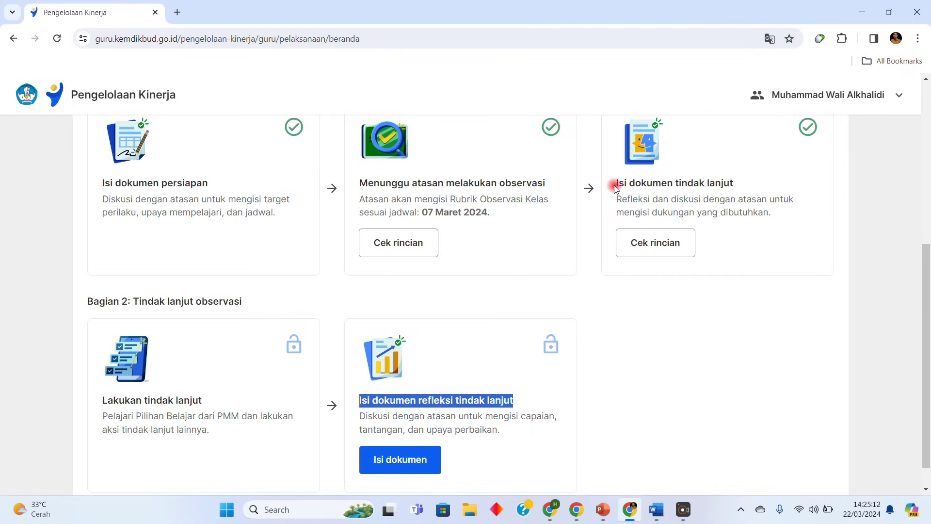
left_click_drag(617, 185, 732, 178)
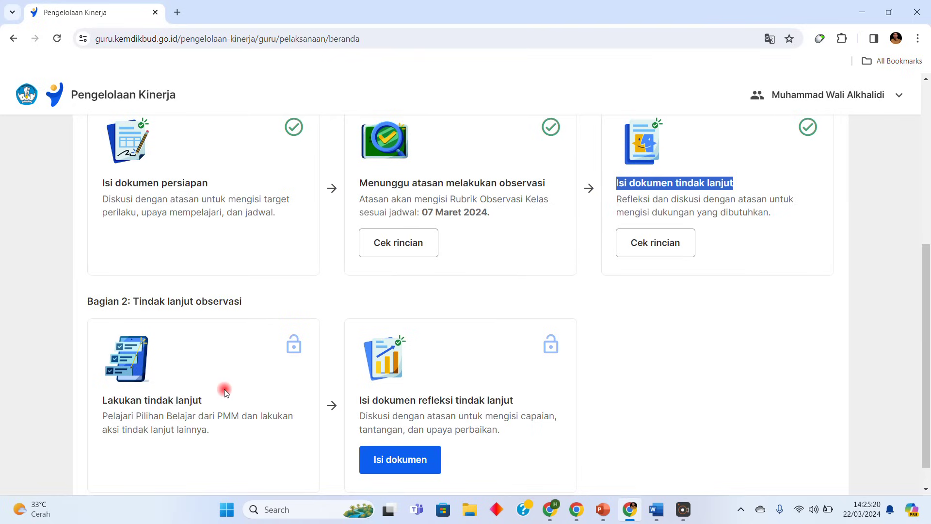
left_click_drag(372, 399, 524, 395)
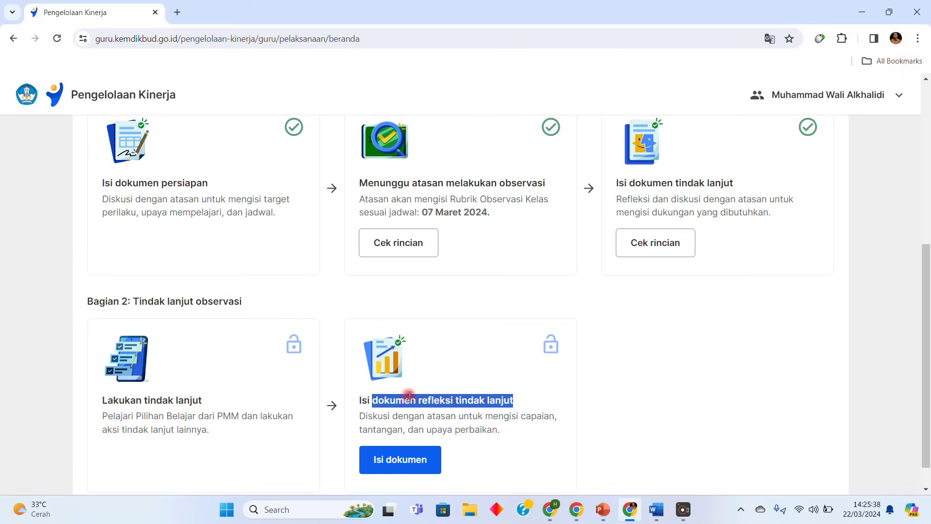
scroll(436, 388, "down", 1)
left_click(474, 364)
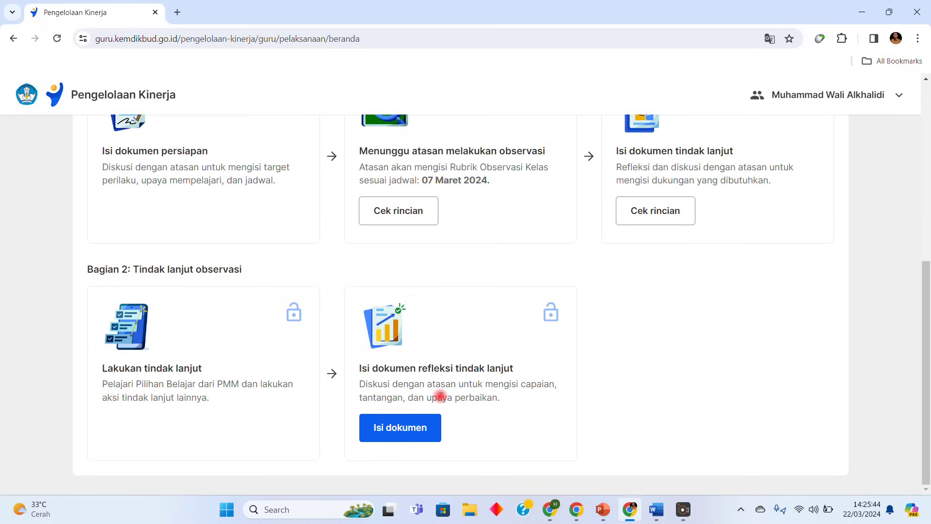
Check the Praktik Kinerja indicator and open the Isi dokumen refleksi tindak lanjut form under Bagian 2
left_click(397, 429)
scroll(395, 426, "down", 1)
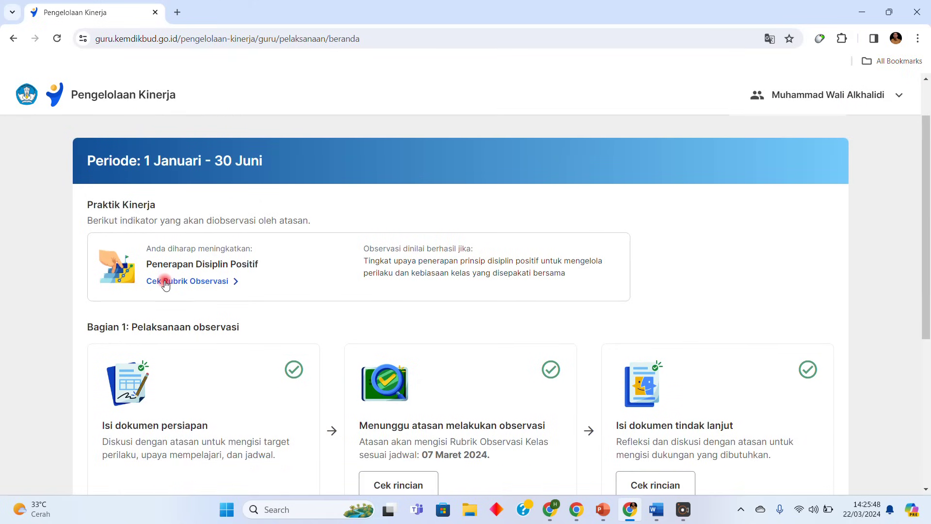
left_click_drag(148, 262, 252, 258)
scroll(314, 326, "down", 5)
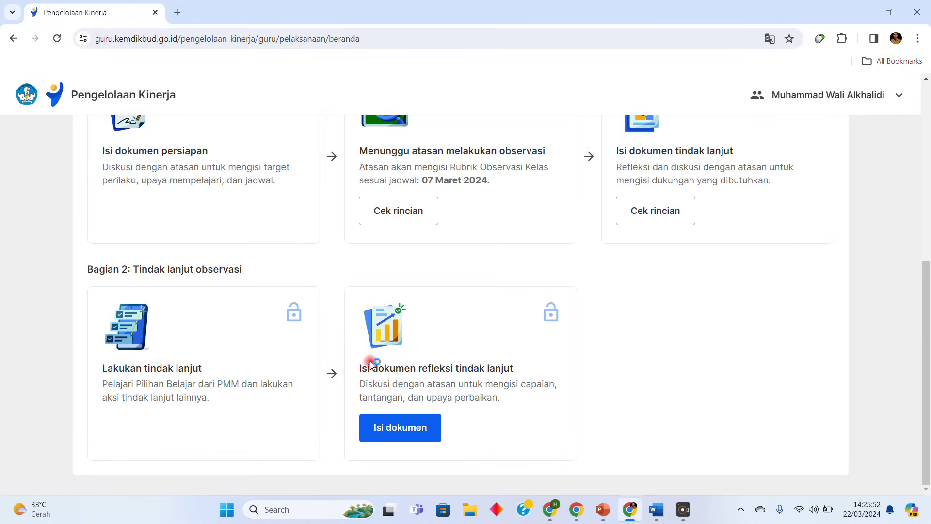
left_click(401, 428)
scroll(473, 345, "down", 2)
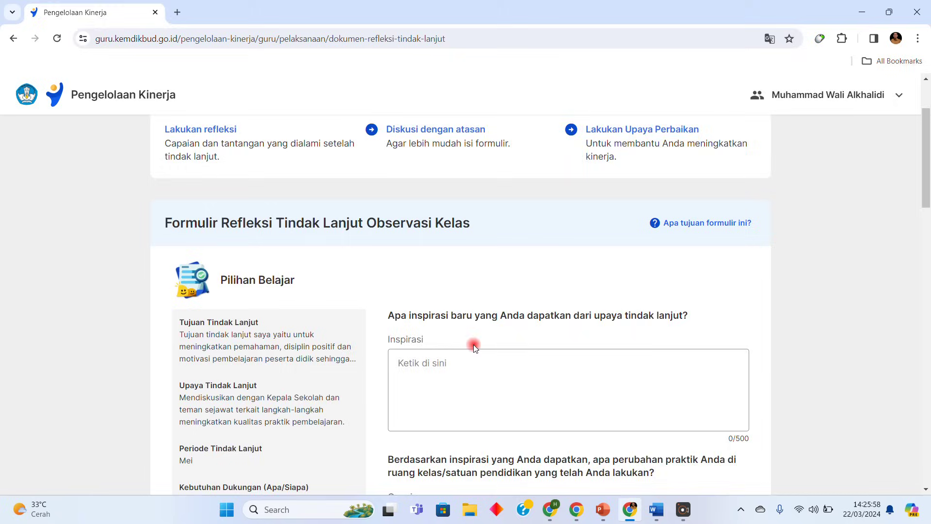
Read the heading of Formulir Refleksi Tindak Lanjut Observasi Kelas and its first question about new inspiration
scroll(468, 296, "up", 2)
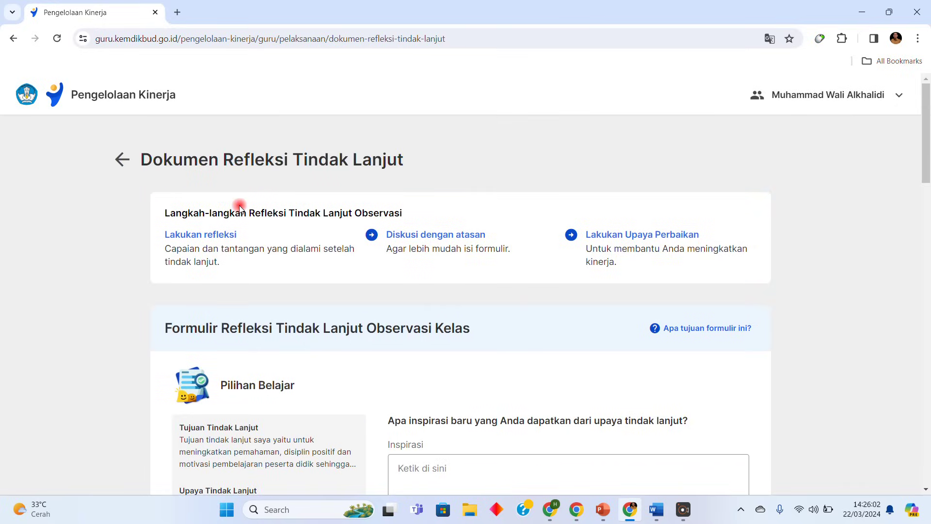
left_click_drag(163, 328, 479, 322)
left_click(488, 330)
scroll(491, 330, "down", 3)
scroll(492, 329, "down", 1)
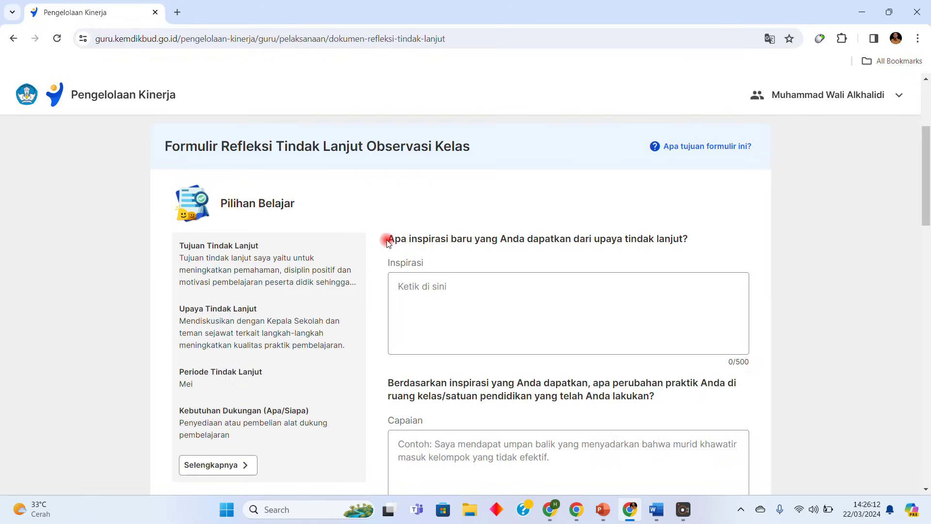
left_click_drag(389, 241, 677, 234)
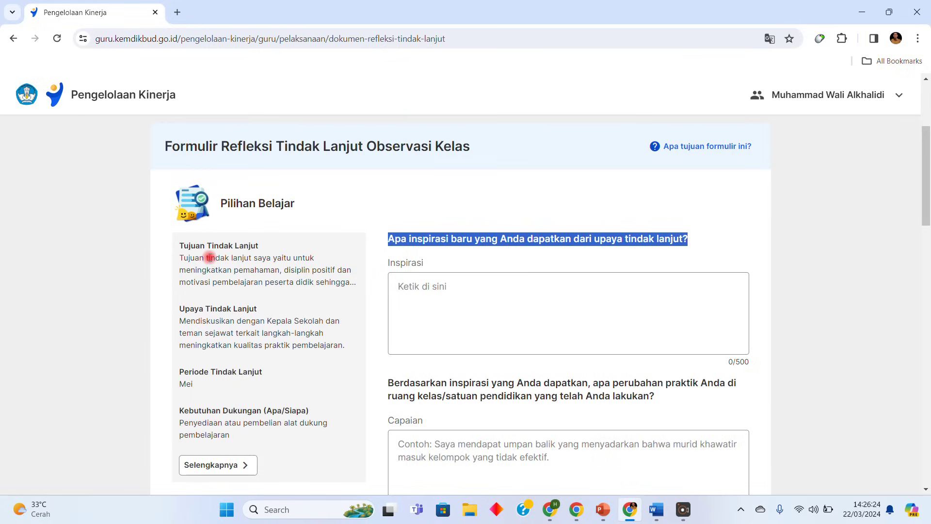
View the complete follow-up plan details under Pilihan Belajar and return to the reflection form
scroll(228, 391, "down", 1)
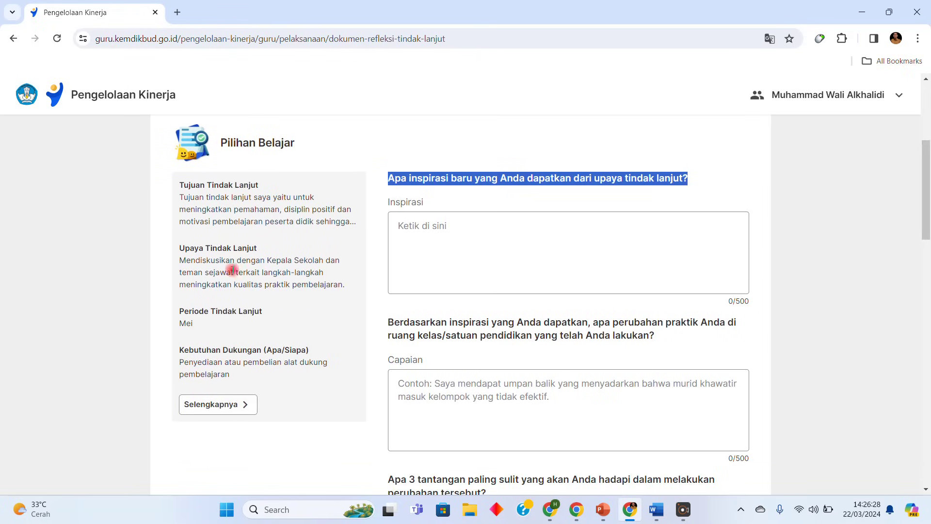
left_click_drag(182, 184, 290, 363)
left_click(251, 361)
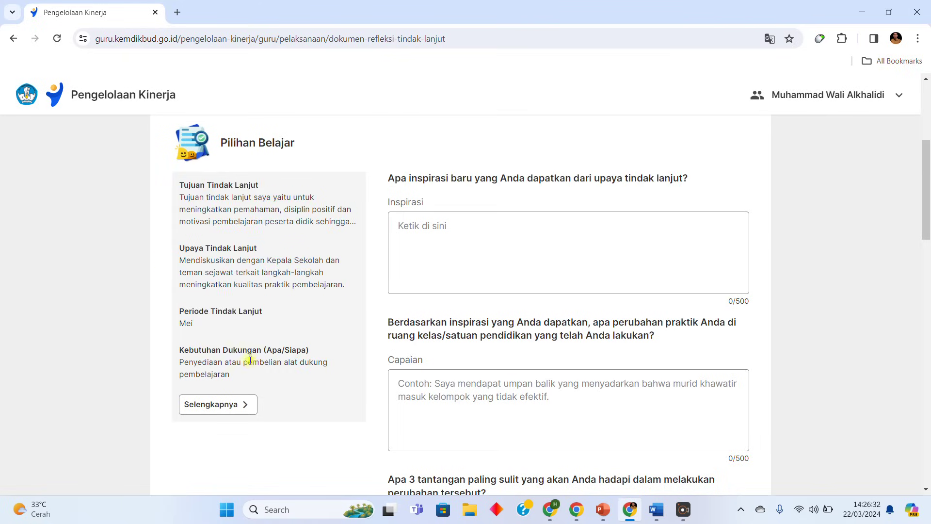
left_click(235, 403)
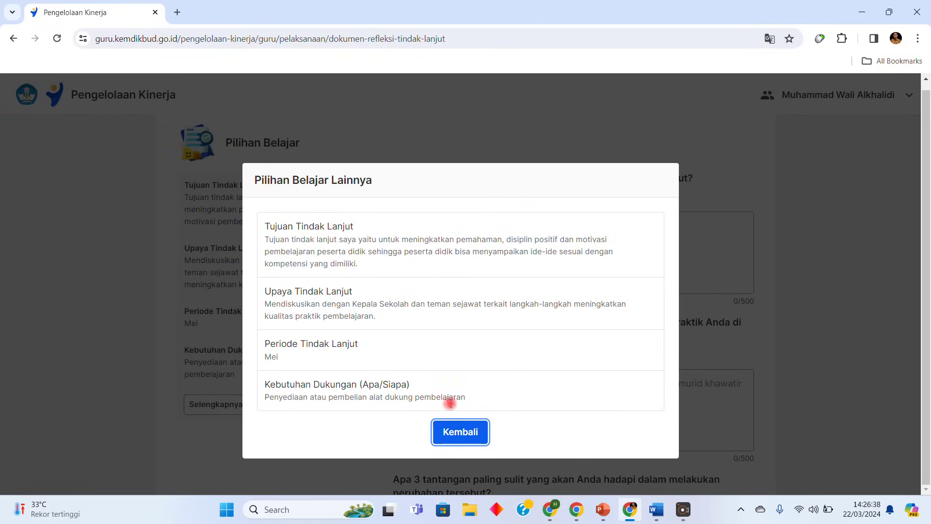
left_click(456, 431)
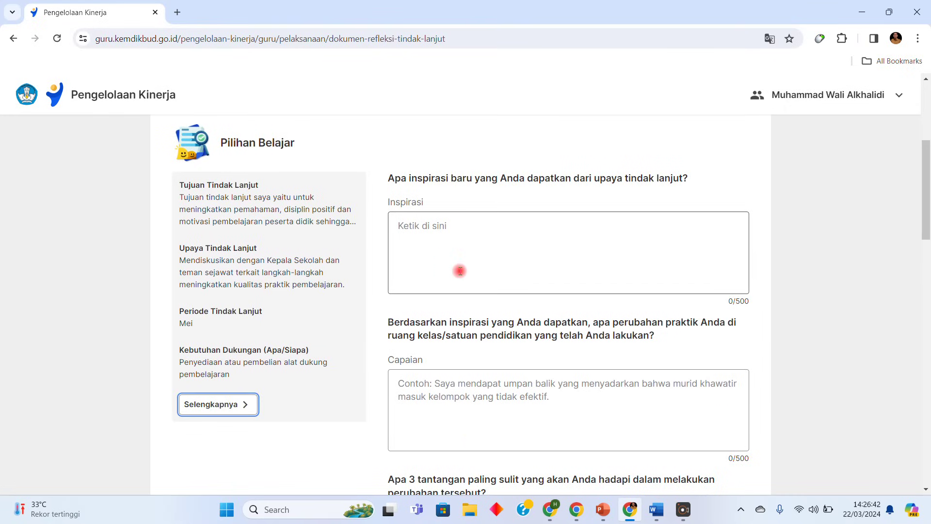
Look over the Inspirasi, Capaian and Tantangan questions of the reflection form
left_click_drag(391, 202, 426, 202)
left_click(395, 204)
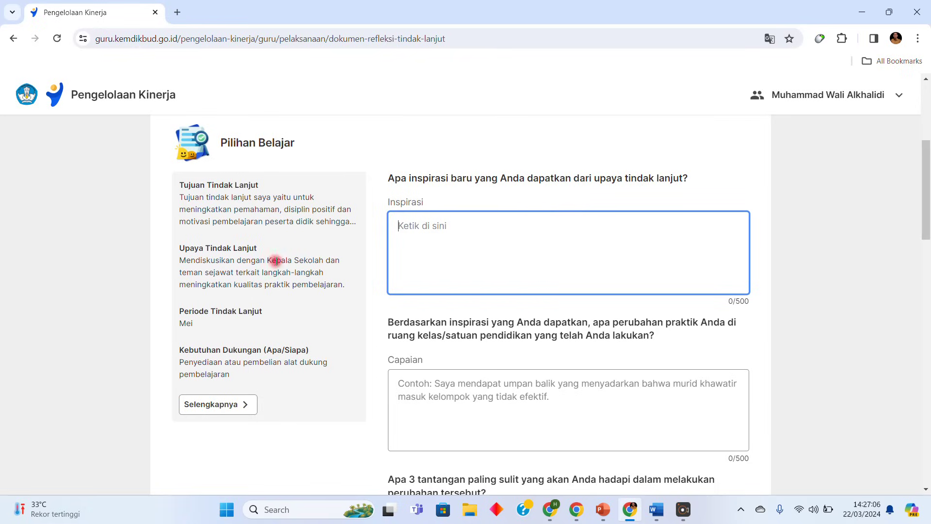
scroll(405, 332, "down", 1)
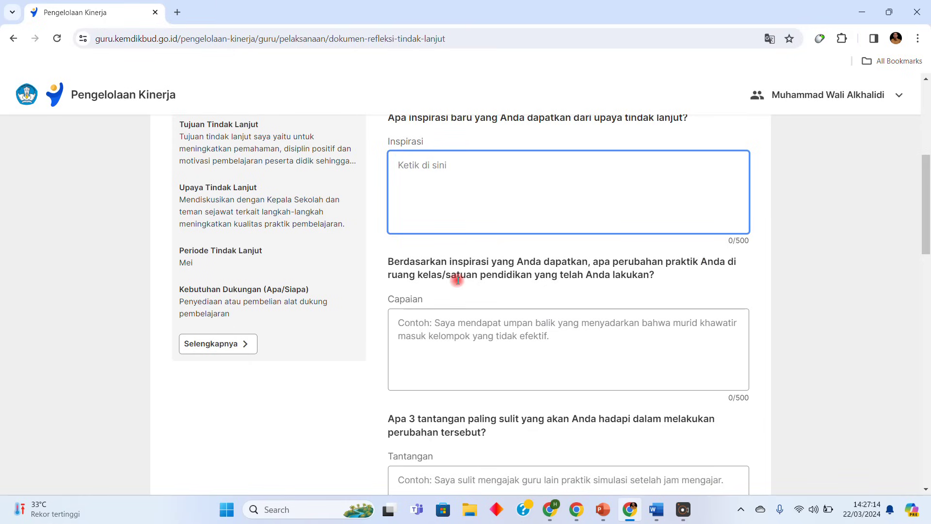
scroll(656, 275, "down", 1)
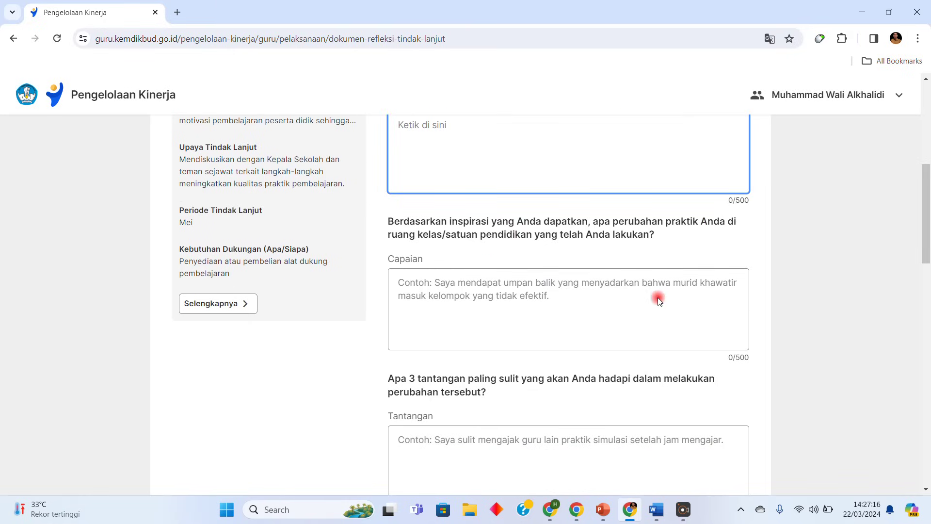
scroll(656, 297, "up", 4)
scroll(644, 300, "down", 2)
scroll(642, 298, "up", 1)
scroll(642, 297, "down", 1)
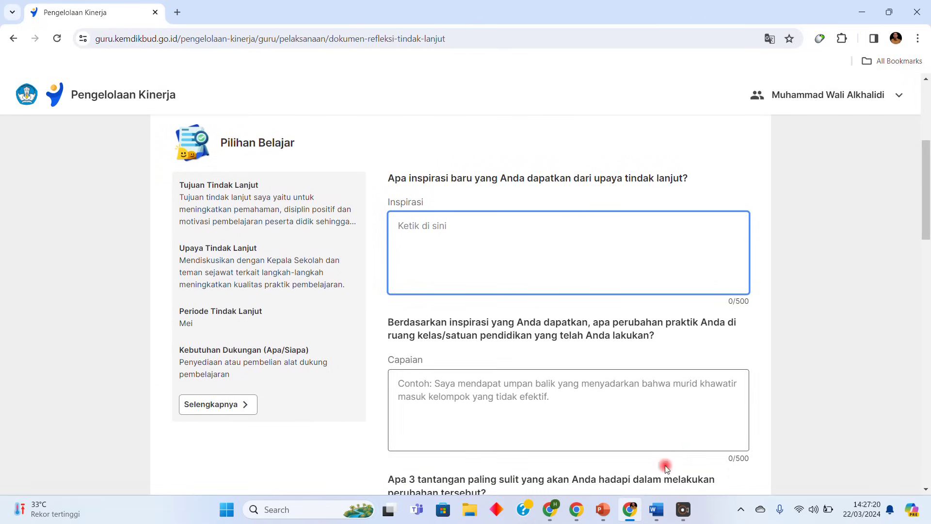
left_click(733, 345)
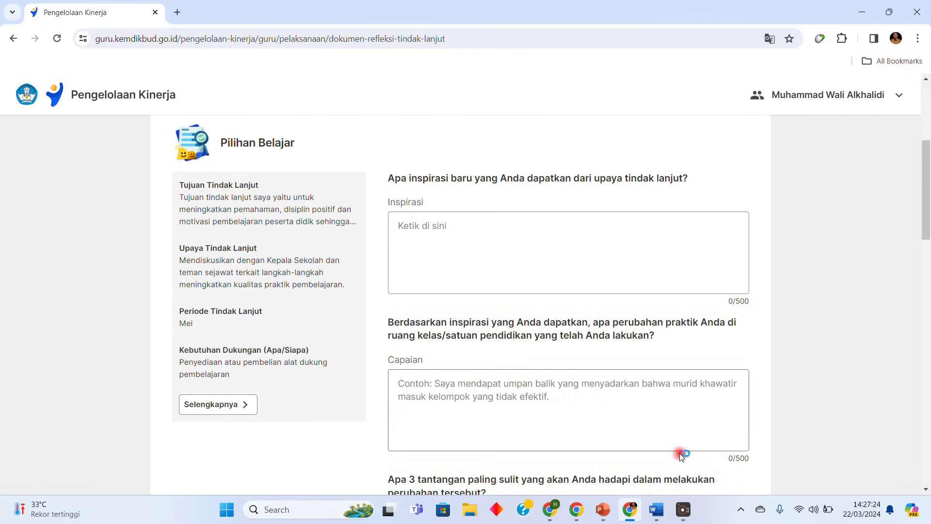
Switch to the Word document Refleksi Tindak Lanjut Observasi Kelas, look over the prepared Inspirasi answer, and return to the reflection form in Chrome
left_click(656, 509)
scroll(484, 373, "up", 5)
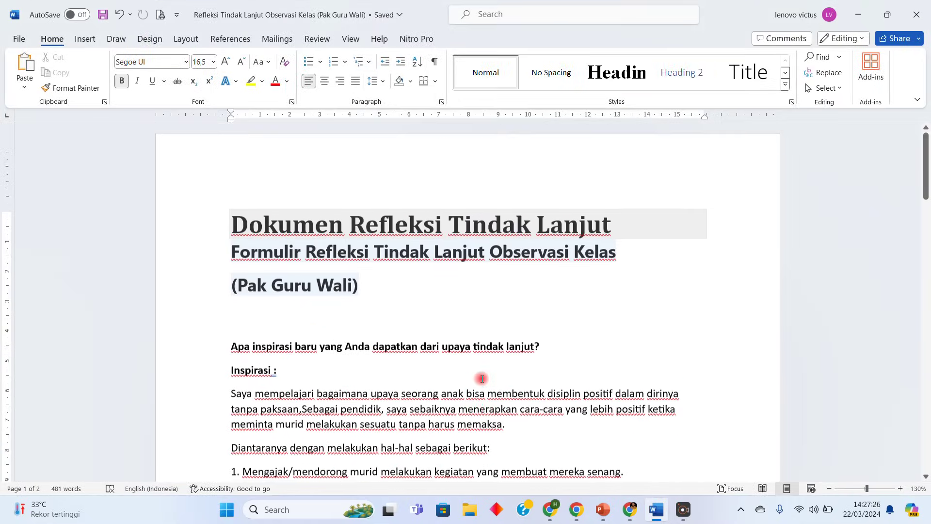
scroll(455, 288, "down", 1)
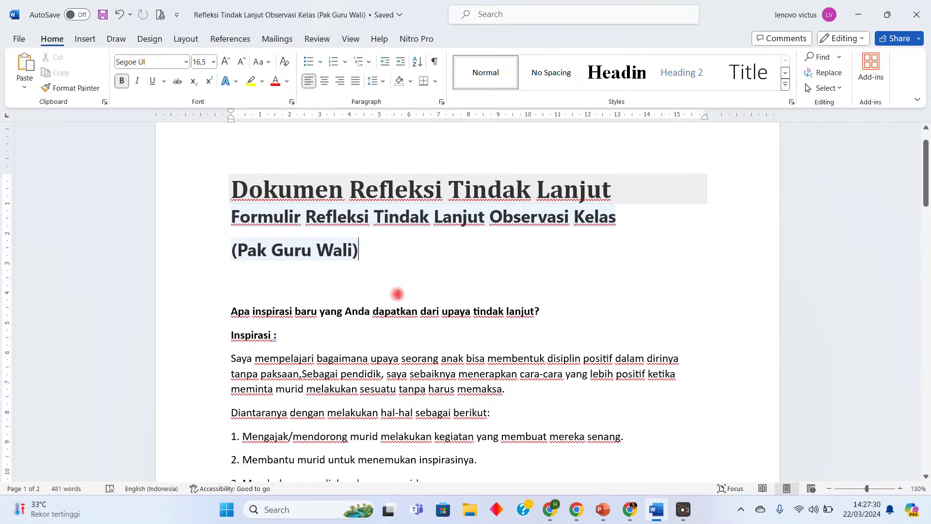
scroll(387, 293, "down", 2)
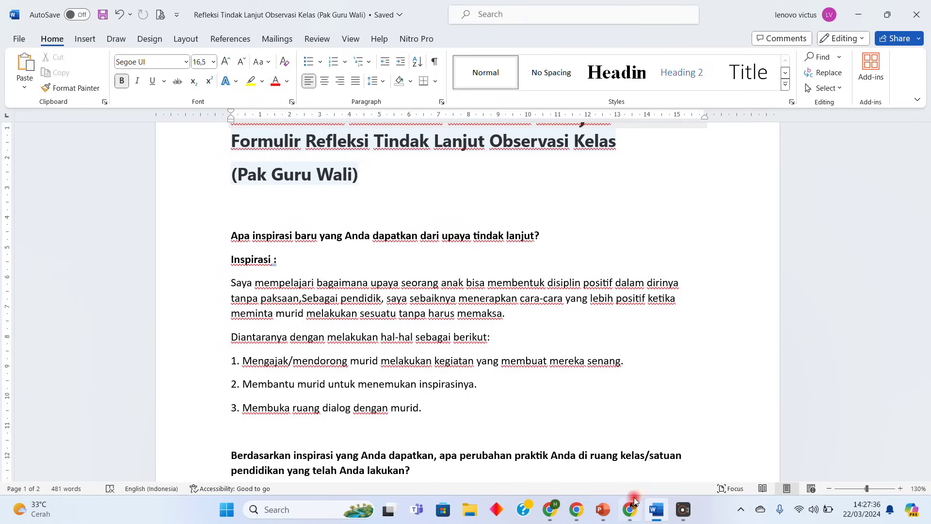
left_click(634, 514)
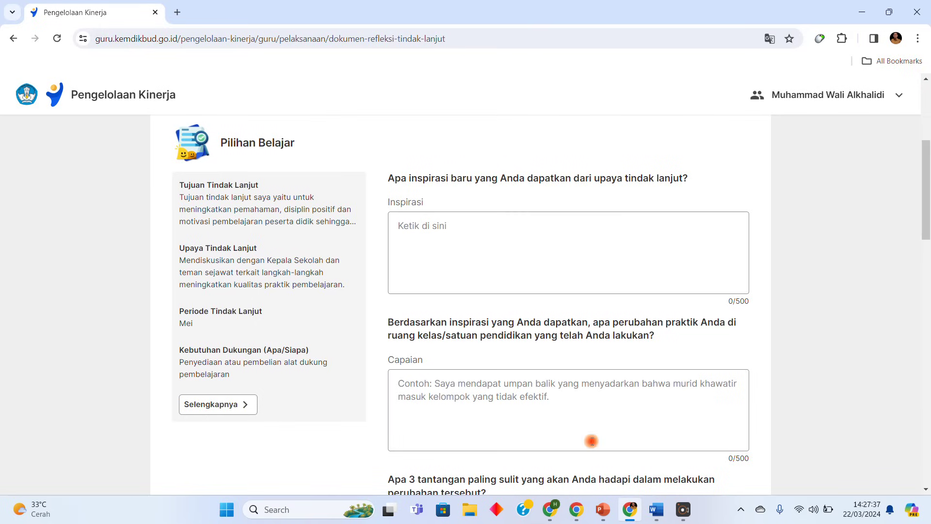
left_click(659, 512)
left_click(630, 510)
Copy the full Inspirasi answer, including its three numbered points, from the Word document into the form's Inspirasi field
left_click(463, 248)
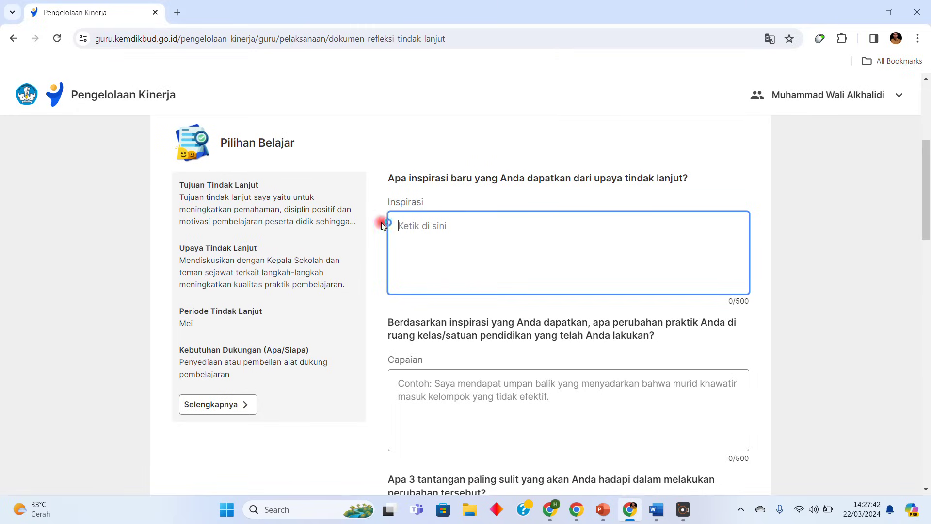
left_click(656, 509)
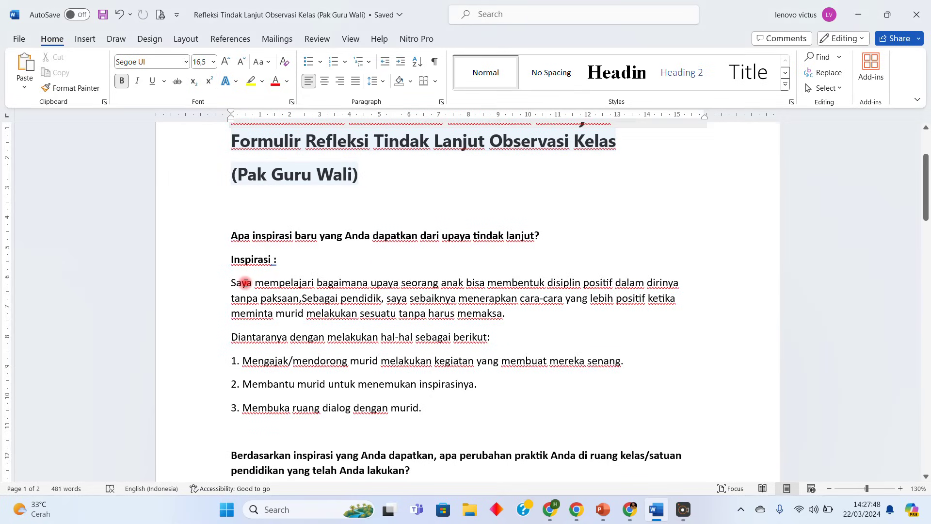
left_click_drag(231, 284, 424, 408)
right_click(391, 381)
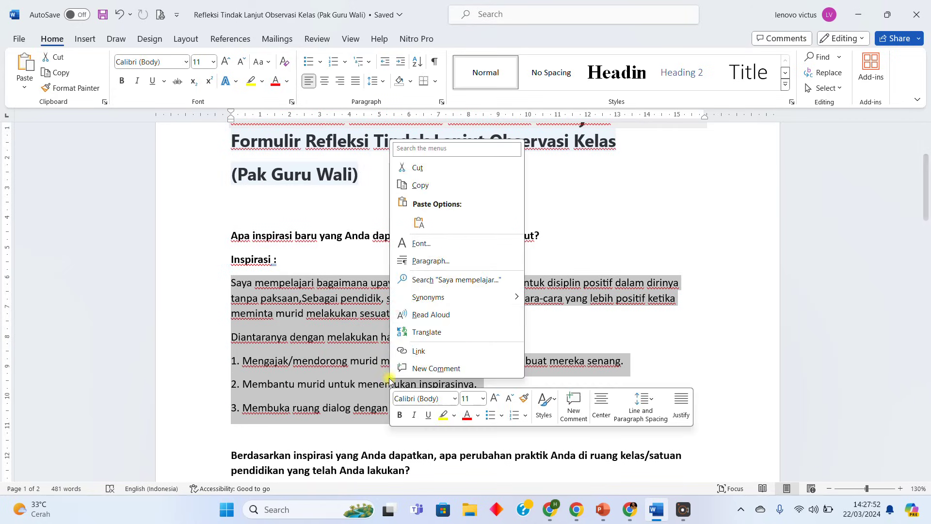
left_click(418, 188)
left_click(629, 509)
left_click(445, 241)
right_click(439, 241)
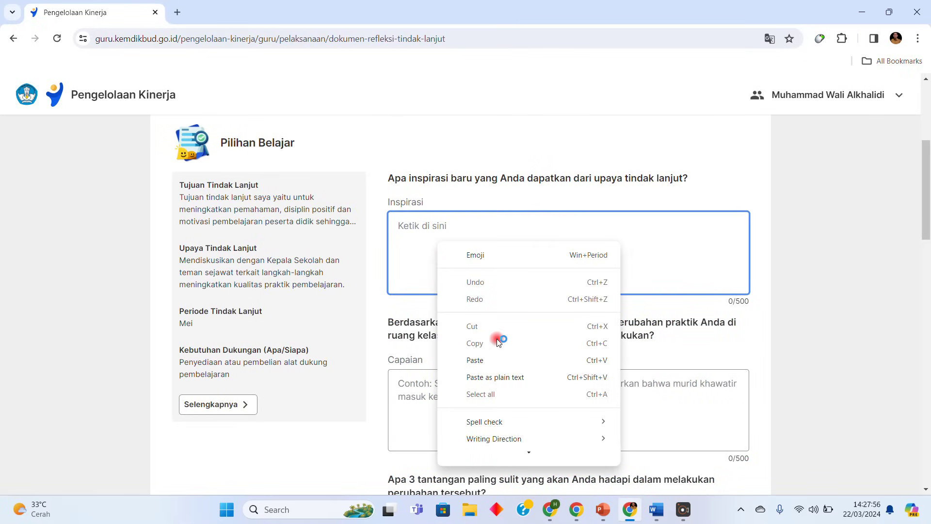
left_click(488, 361)
Correct the punctuation in the Inspirasi answer to read "tanpa paksaan. Sebagai pendidik"
scroll(485, 262, "up", 5)
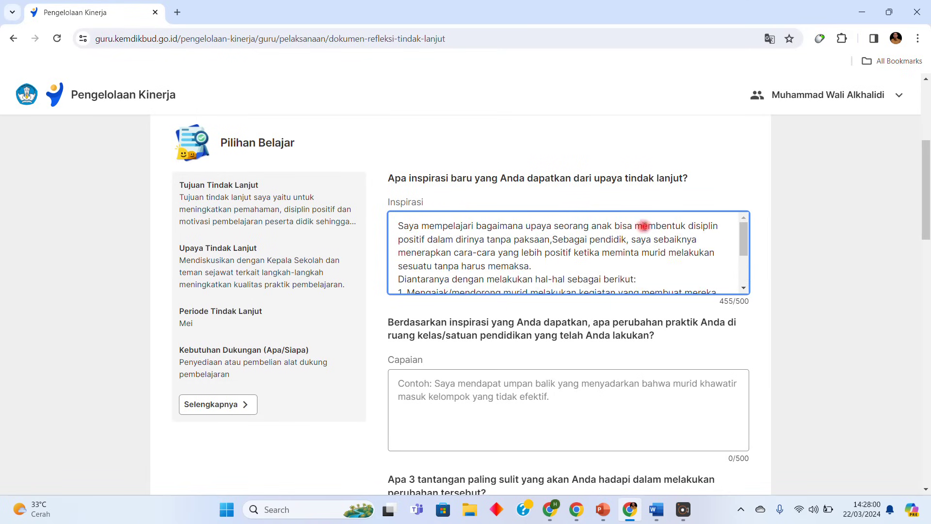
left_click_drag(398, 226, 535, 260)
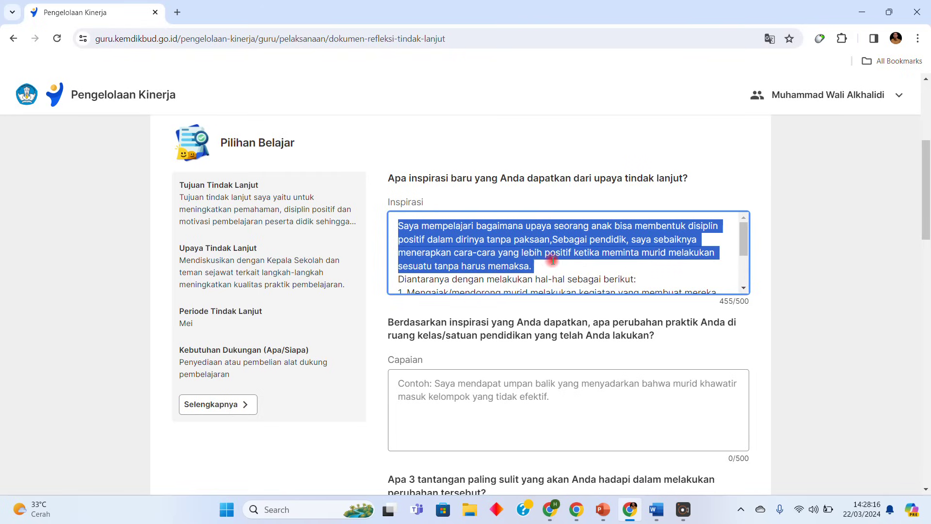
left_click(552, 259)
left_click(554, 239)
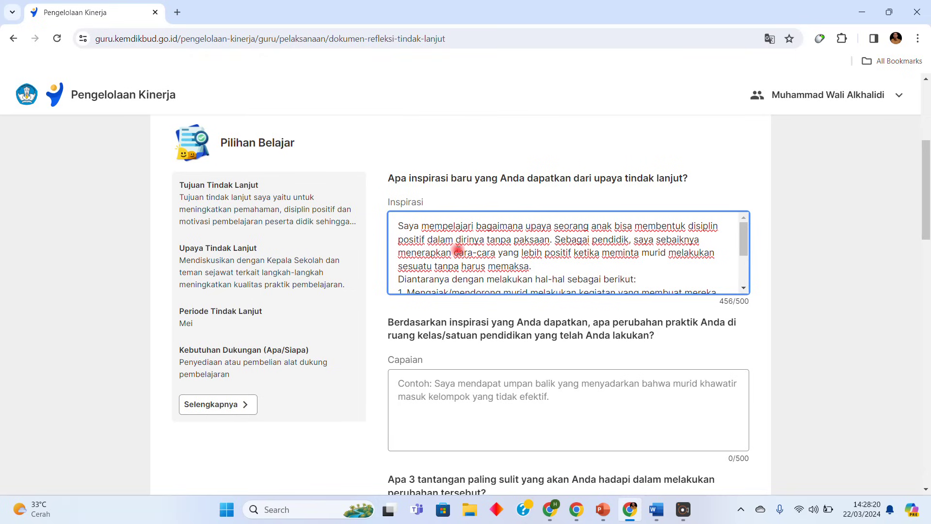
Read through the Inspirasi answer and its three numbered points, plus the Capaian question about changes in classroom practice
scroll(329, 291, "up", 3)
scroll(329, 293, "down", 4)
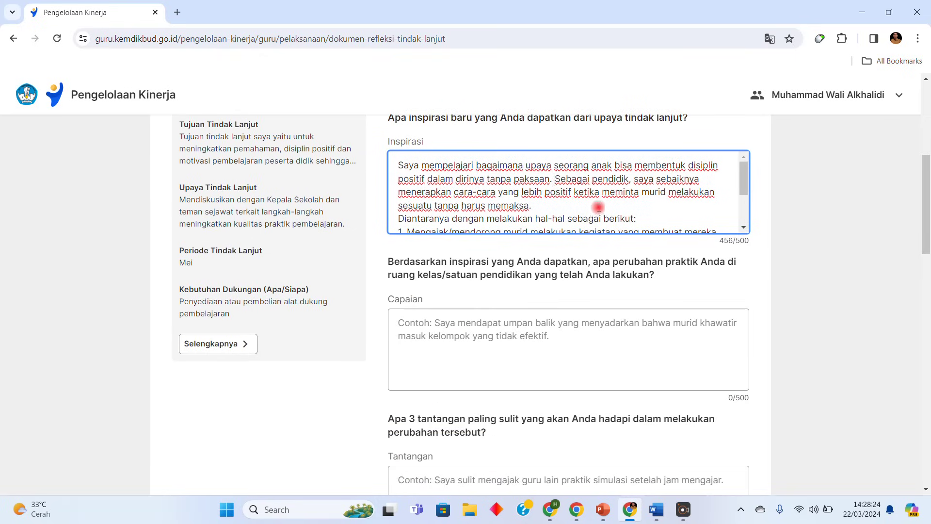
scroll(521, 202, "down", 2)
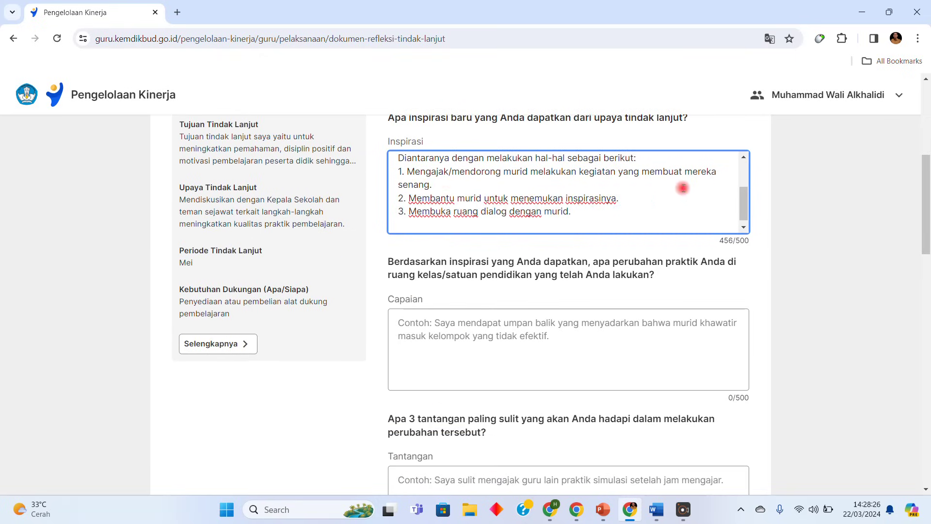
left_click_drag(747, 199, 746, 182)
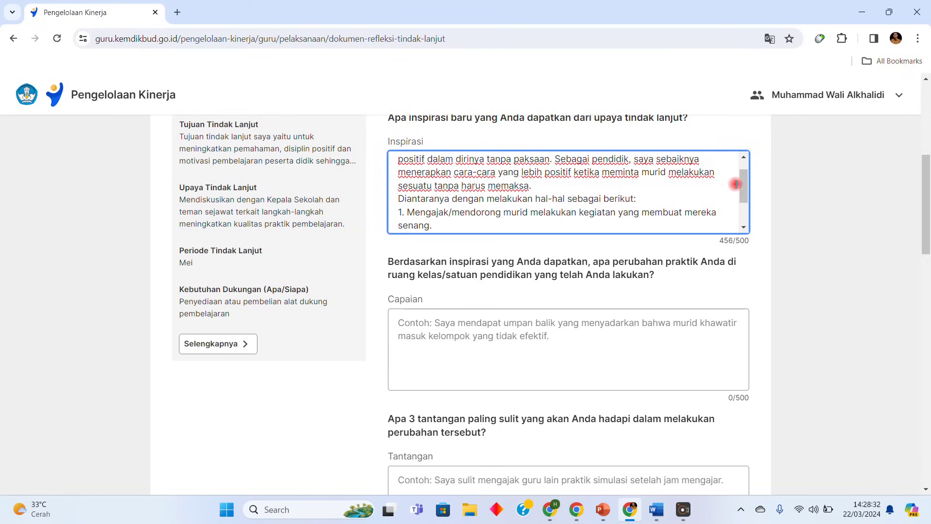
left_click_drag(743, 189, 744, 196)
left_click_drag(539, 198, 439, 208)
left_click(439, 208)
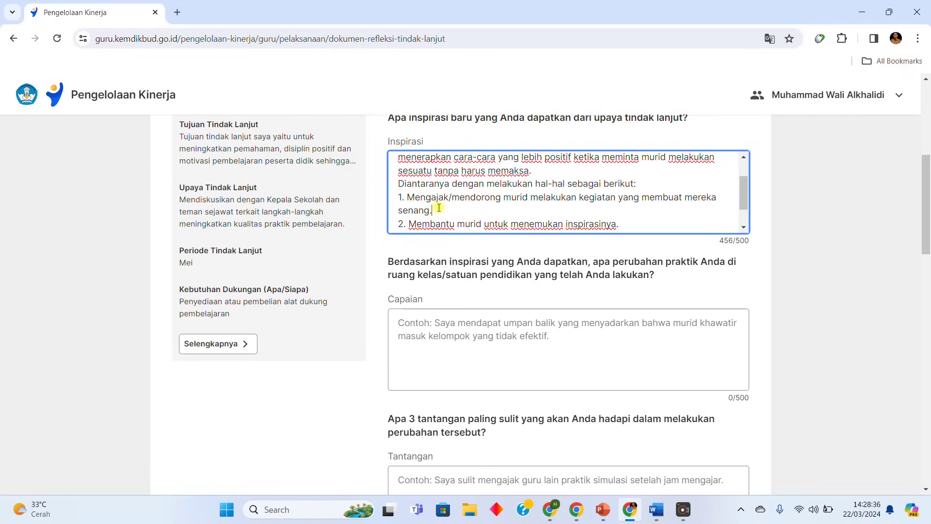
scroll(438, 207, "down", 1)
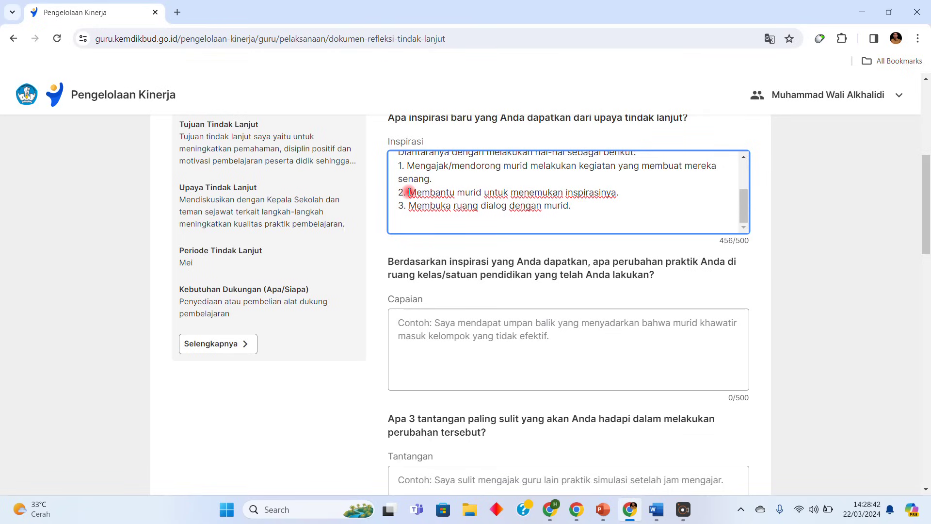
left_click_drag(408, 193, 617, 195)
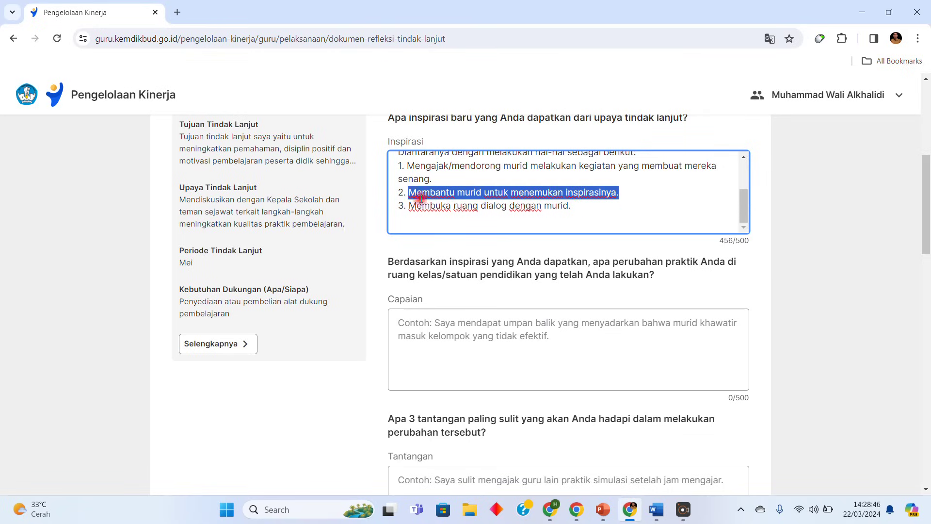
left_click_drag(414, 208, 574, 208)
left_click(577, 208)
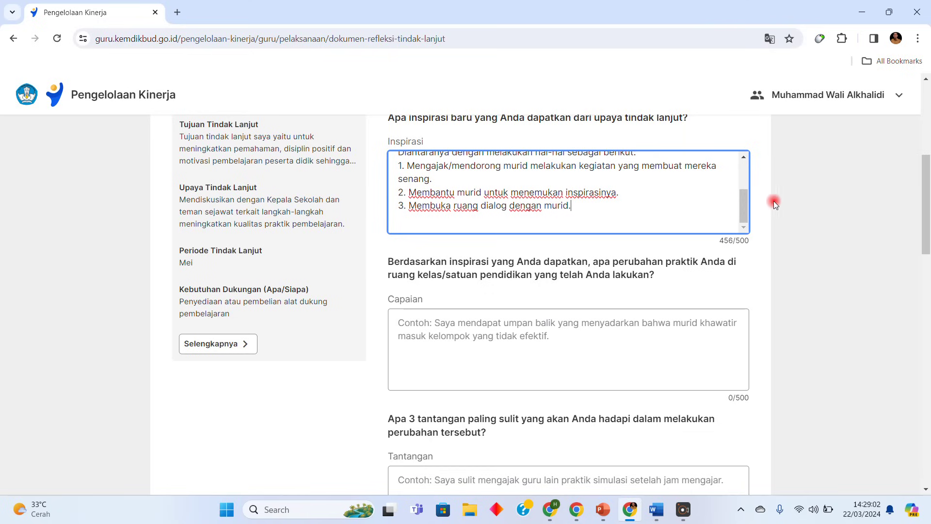
scroll(509, 201, "up", 2)
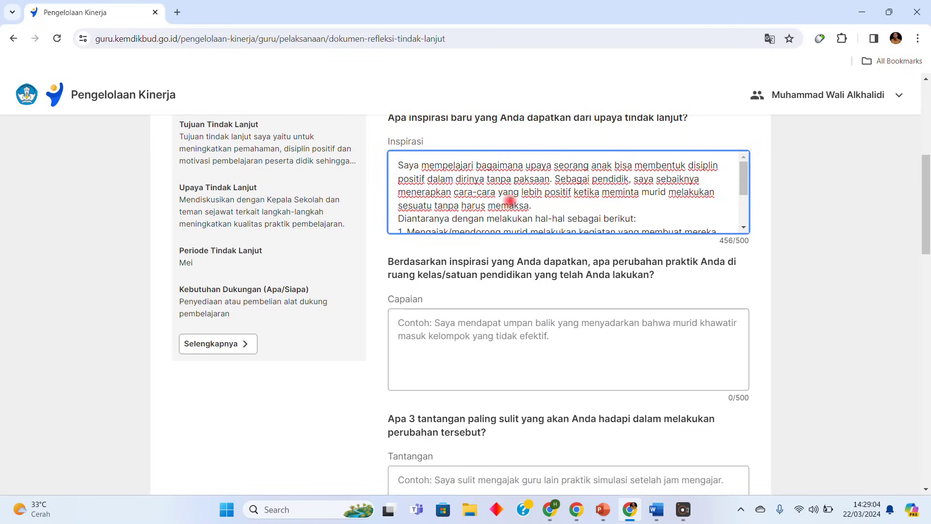
scroll(766, 231, "up", 1)
scroll(766, 232, "down", 1)
scroll(711, 207, "down", 2)
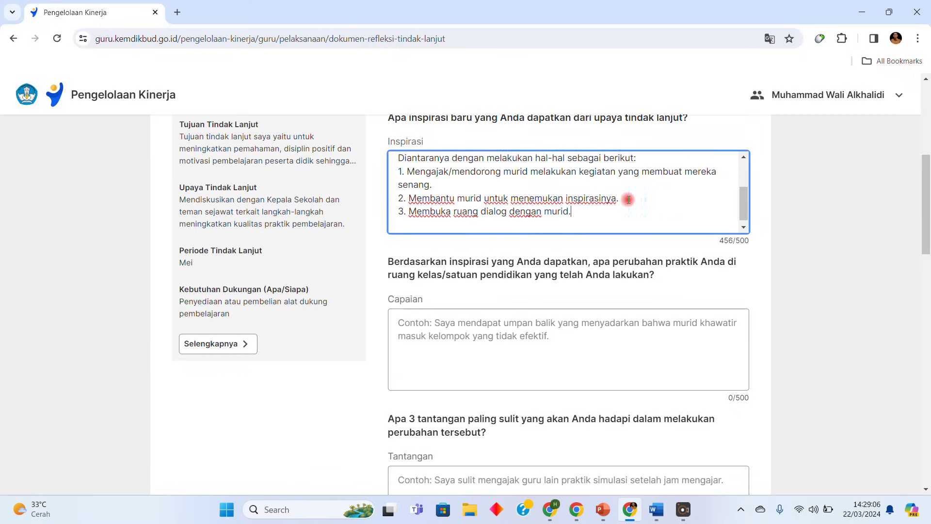
left_click_drag(391, 263, 588, 265)
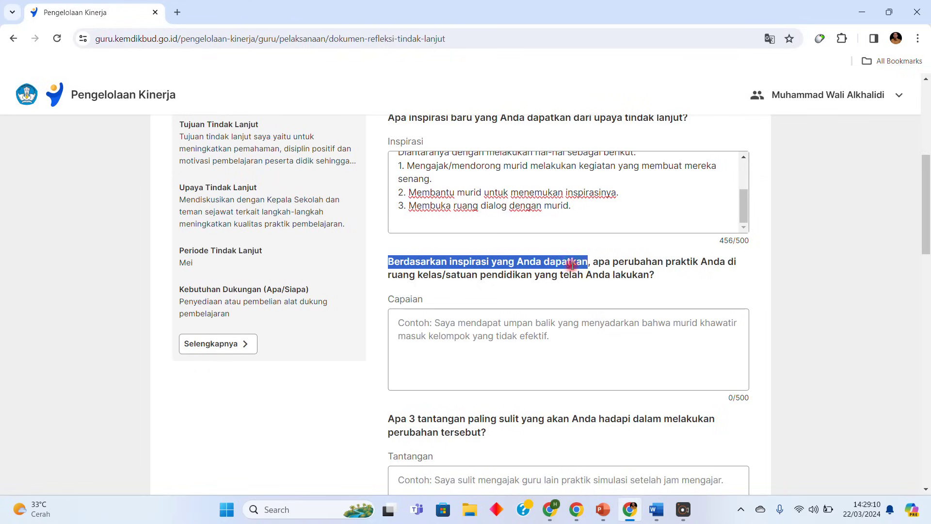
left_click_drag(615, 263, 655, 282)
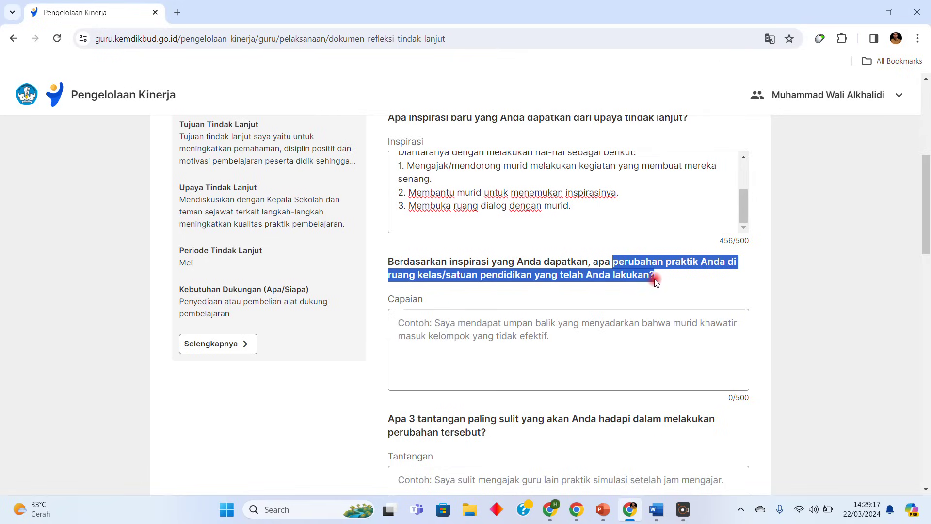
left_click(691, 276)
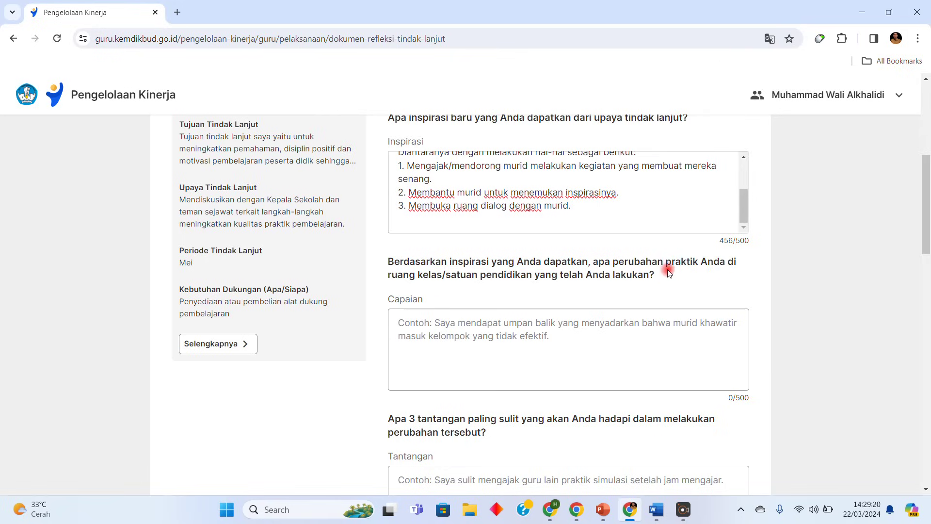
Copy all paragraphs of the Capaian answer from the Word document into the form's Capaian field
left_click(656, 509)
left_click_drag(425, 409, 366, 256)
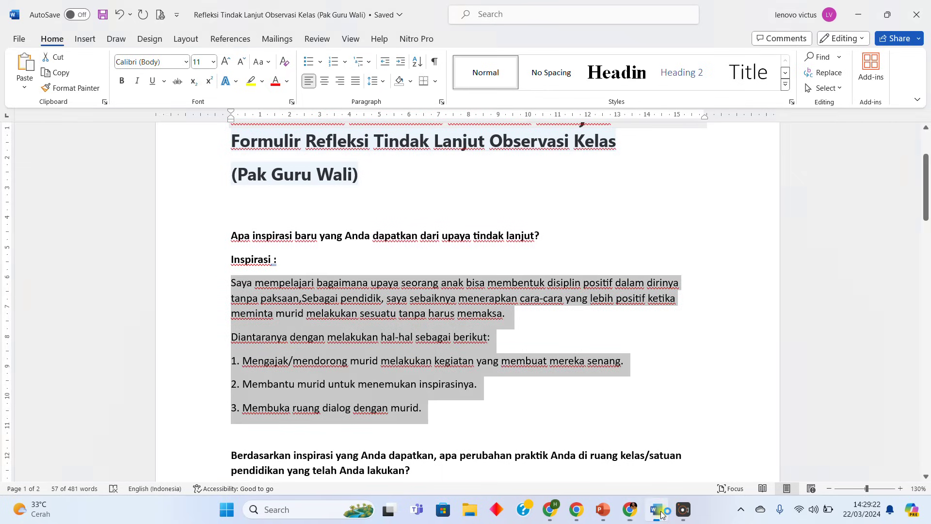
scroll(354, 249, "down", 3)
scroll(352, 242, "down", 2)
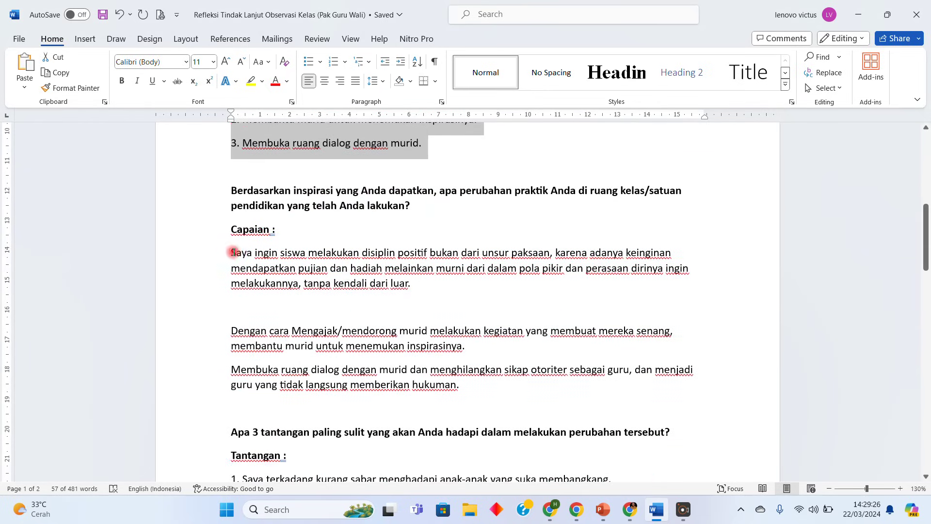
left_click_drag(233, 252, 403, 349)
left_click_drag(451, 377, 460, 384)
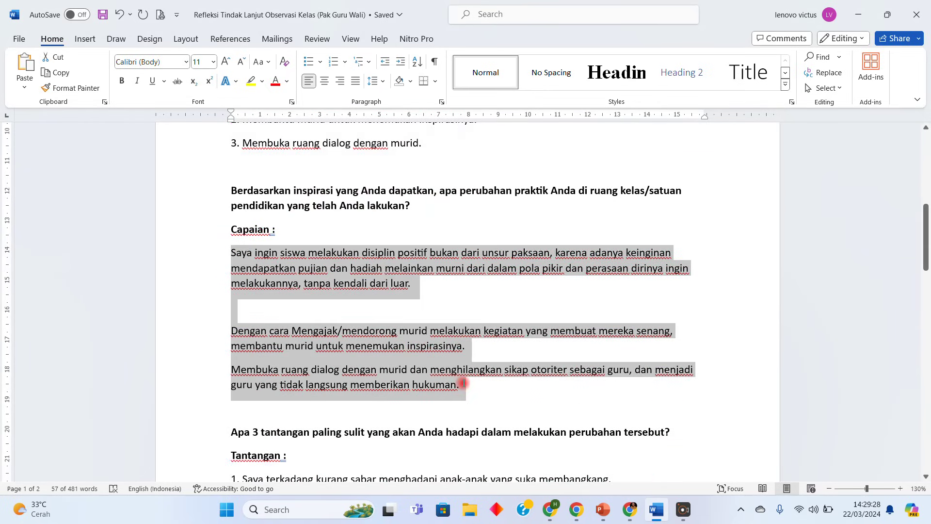
right_click(426, 358)
left_click(463, 166)
left_click(630, 508)
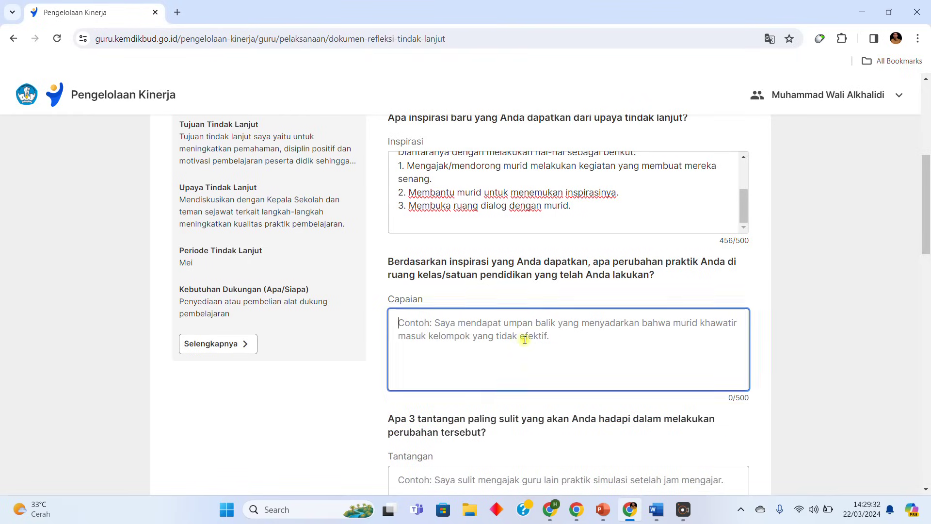
right_click(451, 328)
left_click(492, 165)
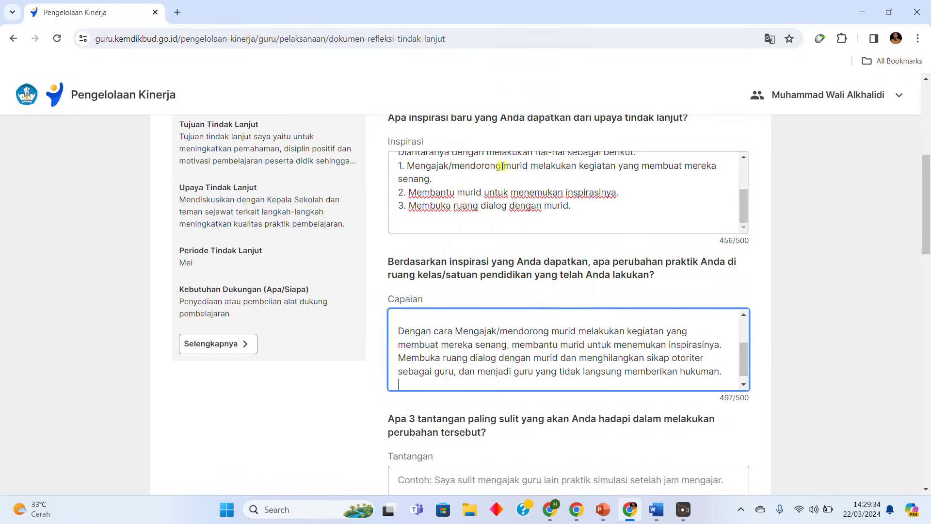
Read through the Capaian answer from its opening on positive discipline to its closing sentence on punishment
scroll(475, 344, "up", 3)
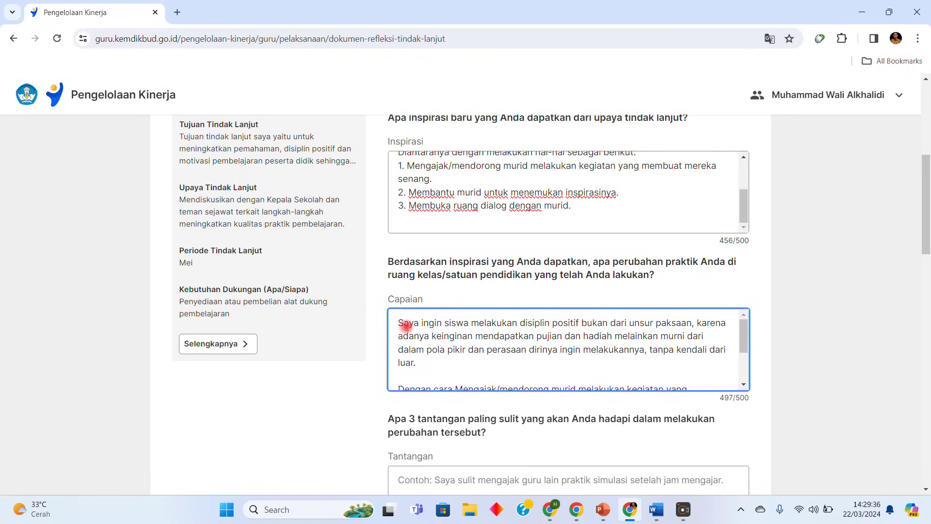
left_click_drag(397, 322, 430, 364)
left_click(430, 365)
scroll(427, 346, "down", 2)
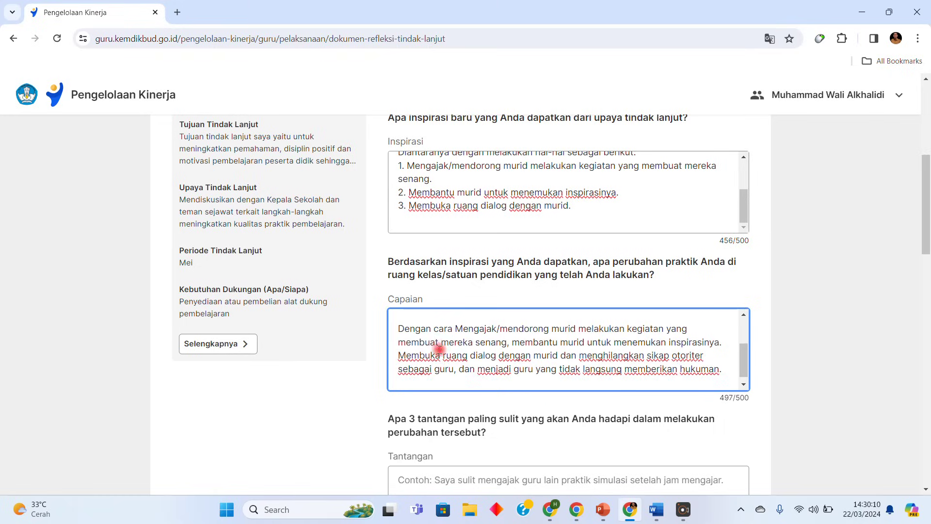
left_click_drag(402, 331, 711, 354)
left_click_drag(647, 355, 723, 376)
left_click(723, 375)
Copy the three numbered points of the Tantangan answer from the Word document into the form's Tantangan field
scroll(572, 366, "down", 1)
scroll(572, 366, "down", 4)
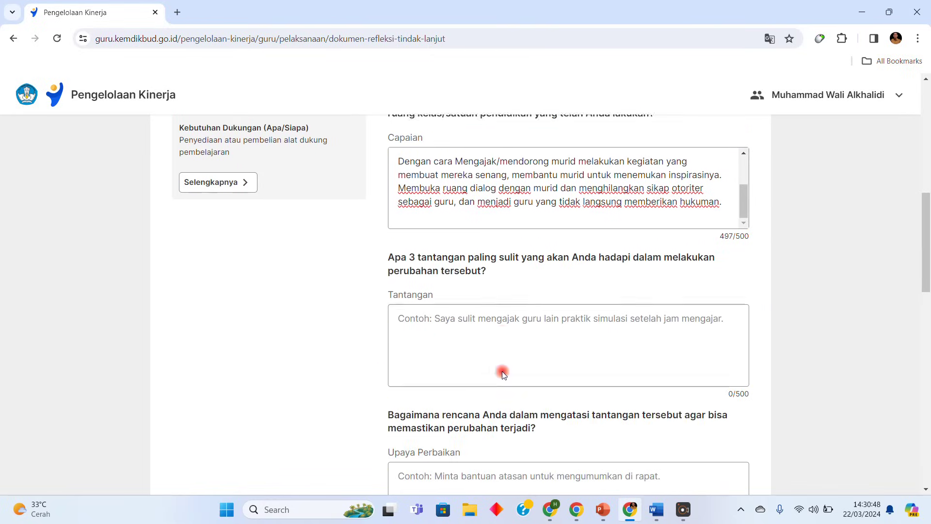
scroll(451, 310, "up", 1)
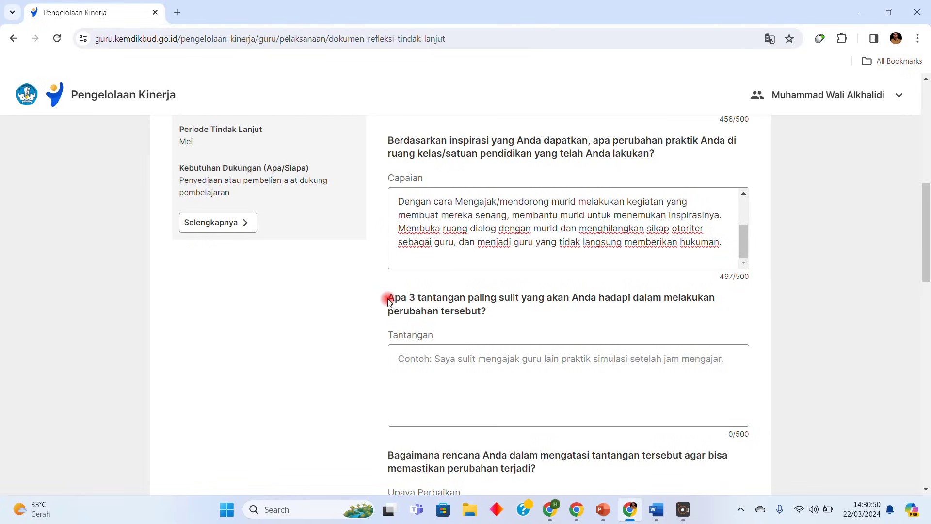
left_click_drag(390, 298, 504, 315)
left_click(437, 305)
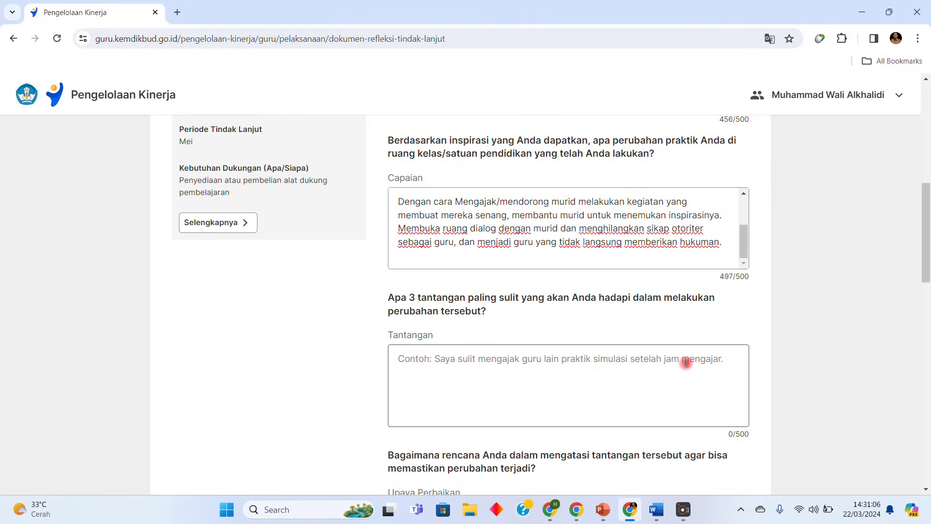
left_click(655, 510)
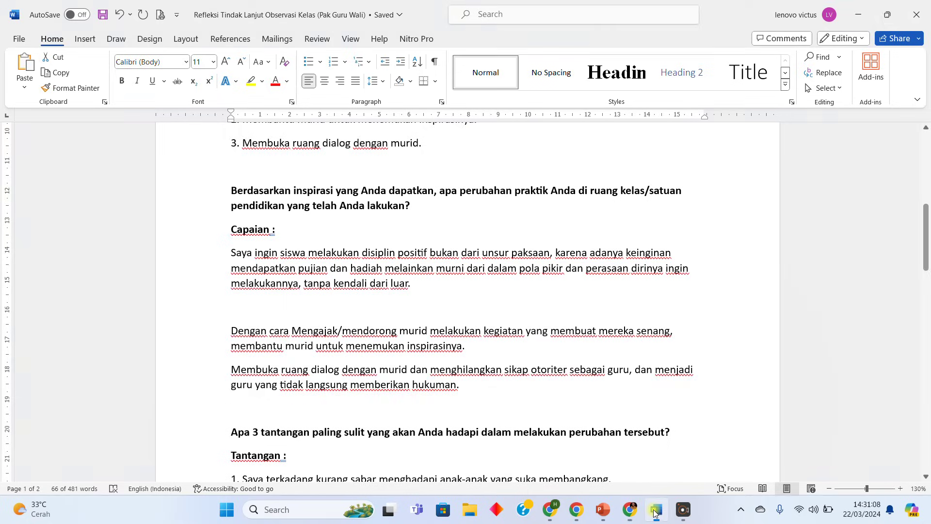
scroll(392, 383, "down", 4)
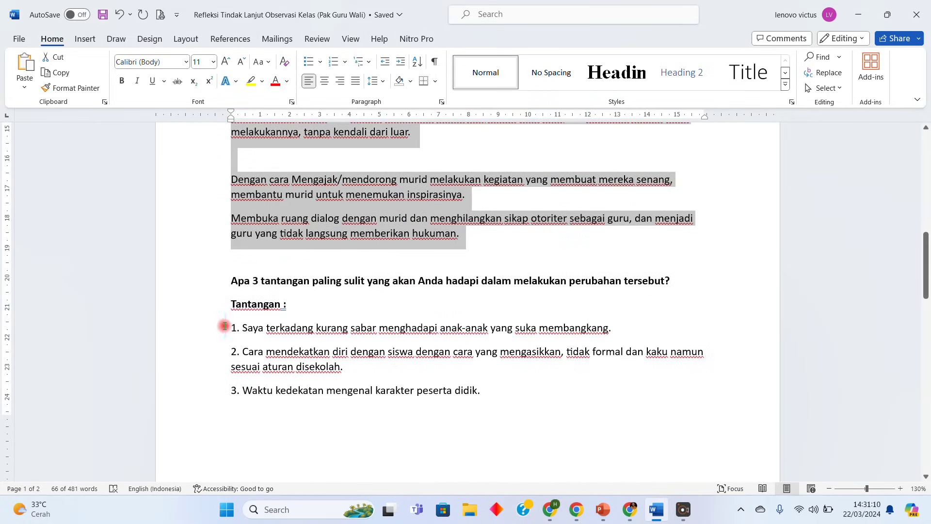
left_click_drag(225, 326, 428, 390)
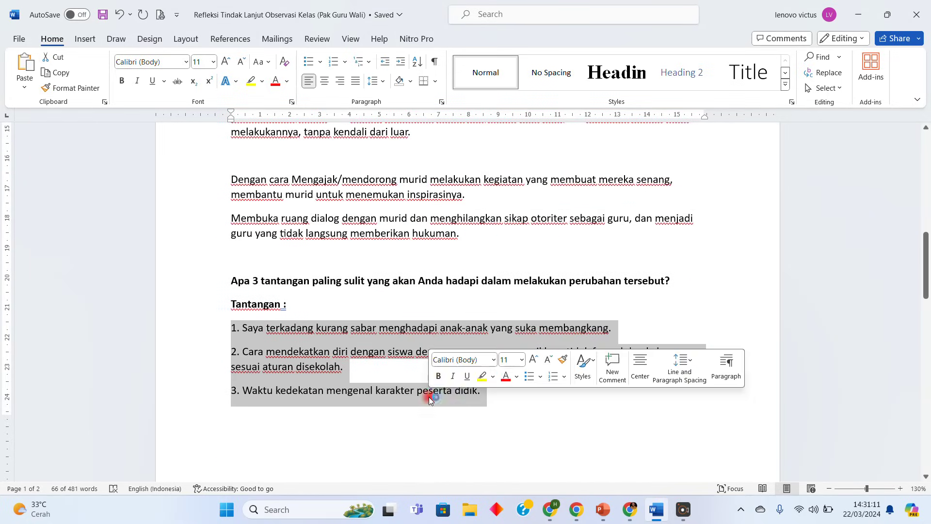
right_click(385, 351)
left_click(425, 155)
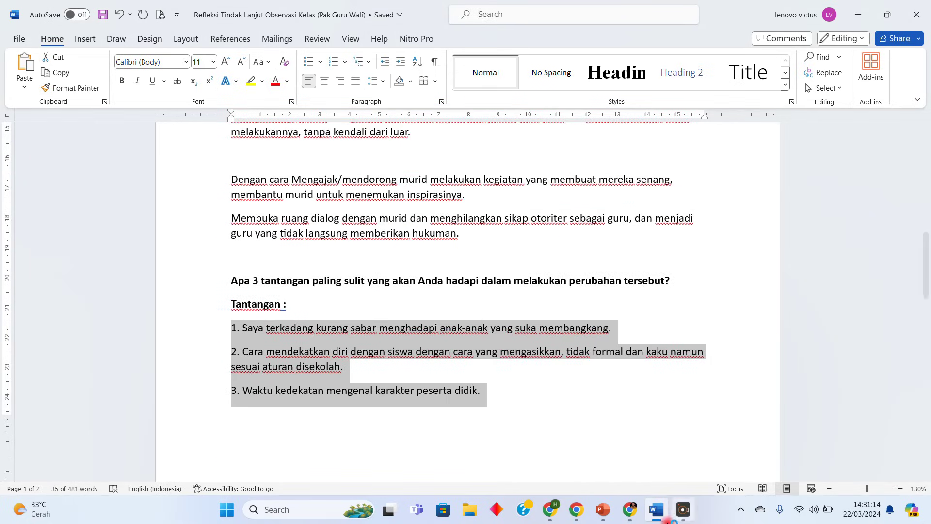
left_click(629, 510)
left_click(449, 374)
right_click(445, 372)
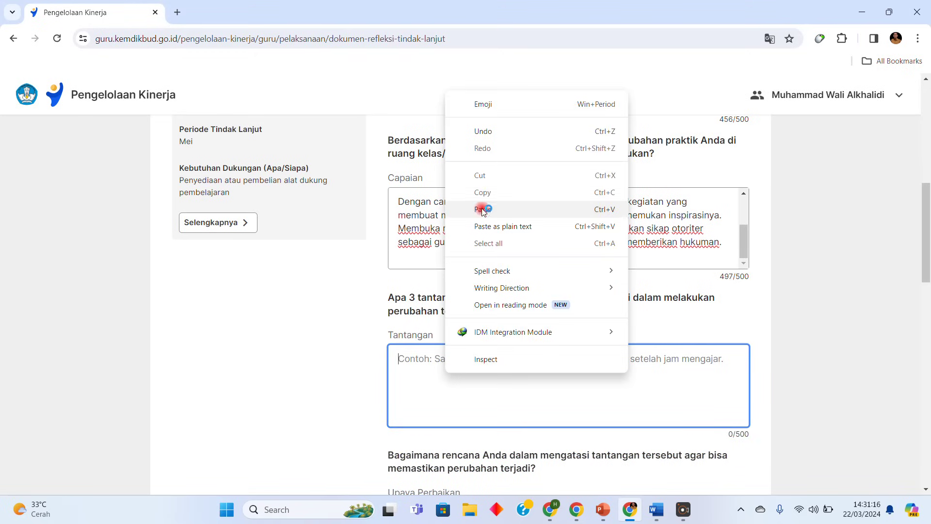
left_click(483, 209)
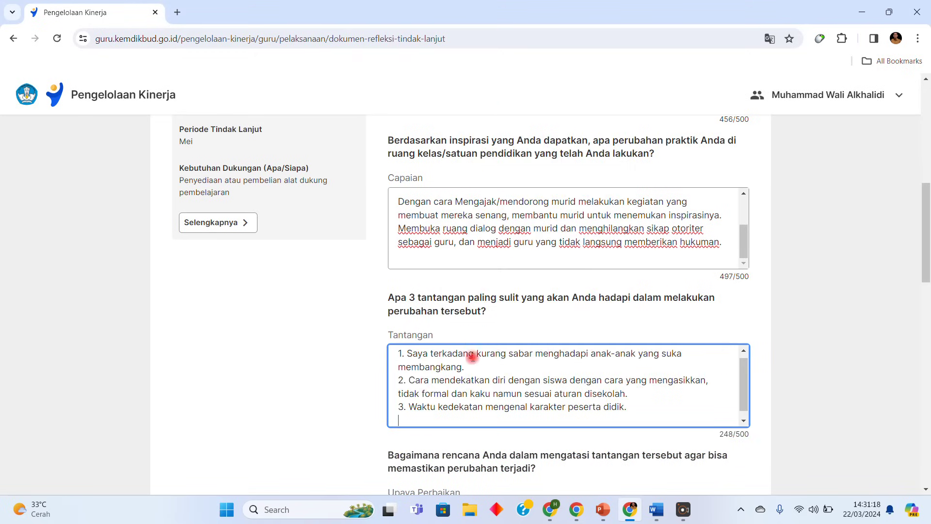
Insert the word "dalam" before "menghadapi anak-anak" in the first point of the Tantangan answer
scroll(431, 366, "up", 1)
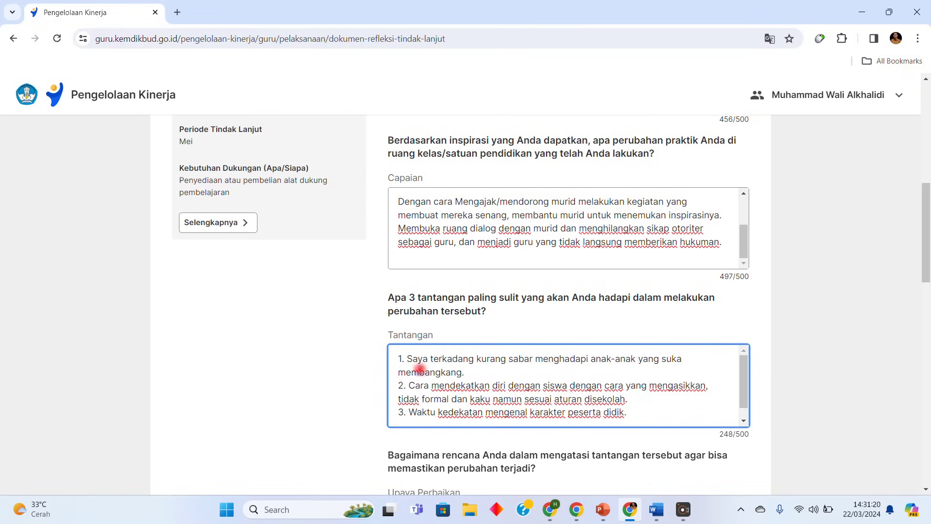
left_click_drag(407, 361, 468, 356)
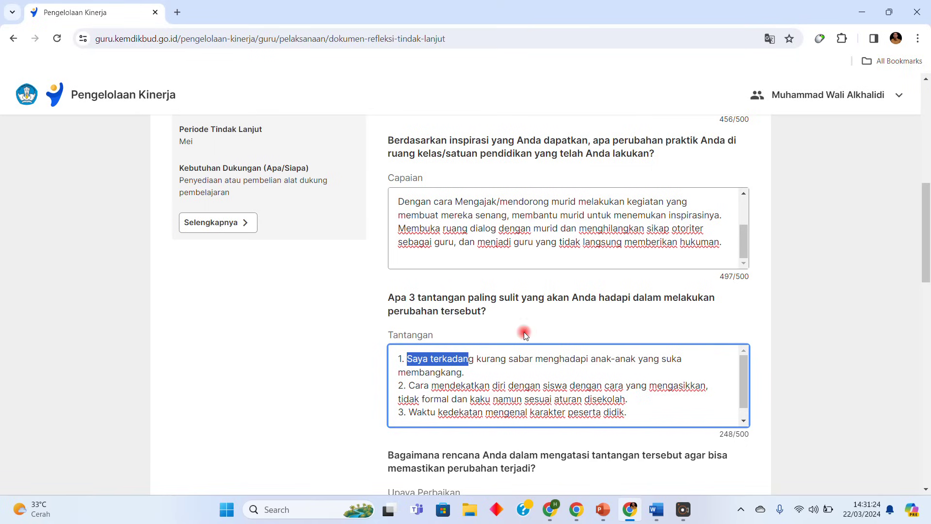
left_click_drag(420, 297, 505, 297)
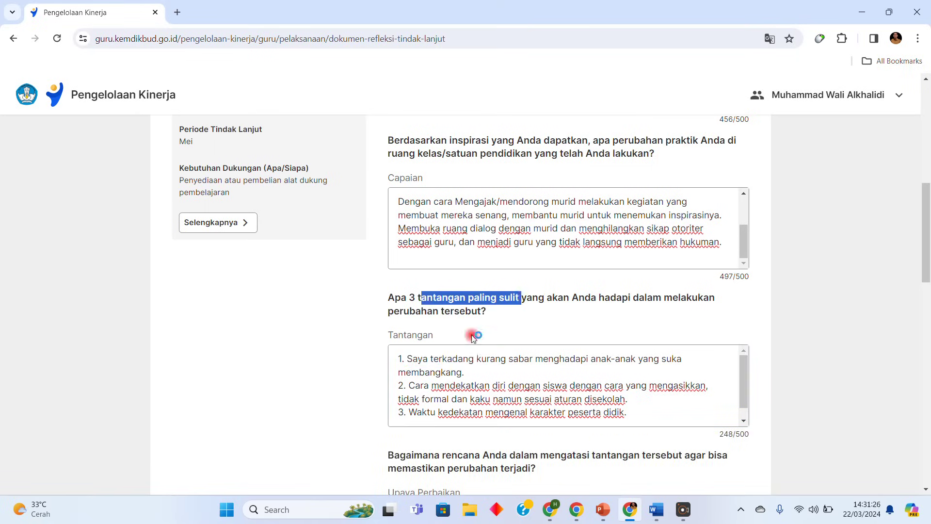
left_click(435, 371)
left_click_drag(407, 358, 578, 361)
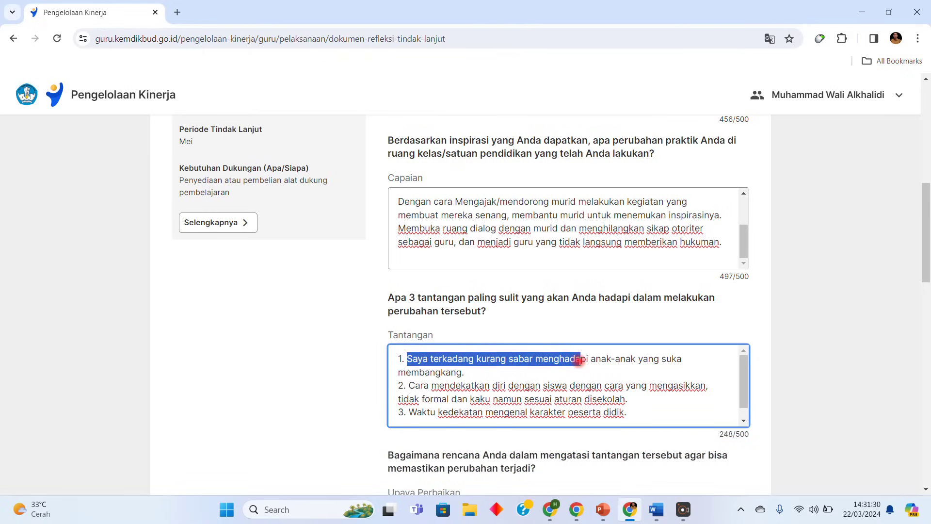
left_click(536, 359)
type("dalam")
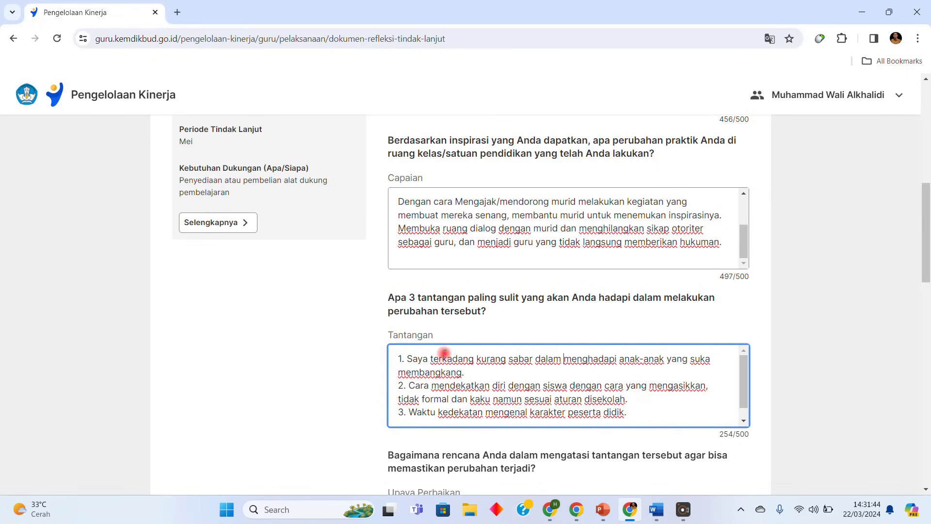
Reword the third Tantangan point to begin "Mengatur waktu kedekatan" and remove the empty line at the end of the answer
left_click(491, 370)
left_click_drag(398, 385, 638, 399)
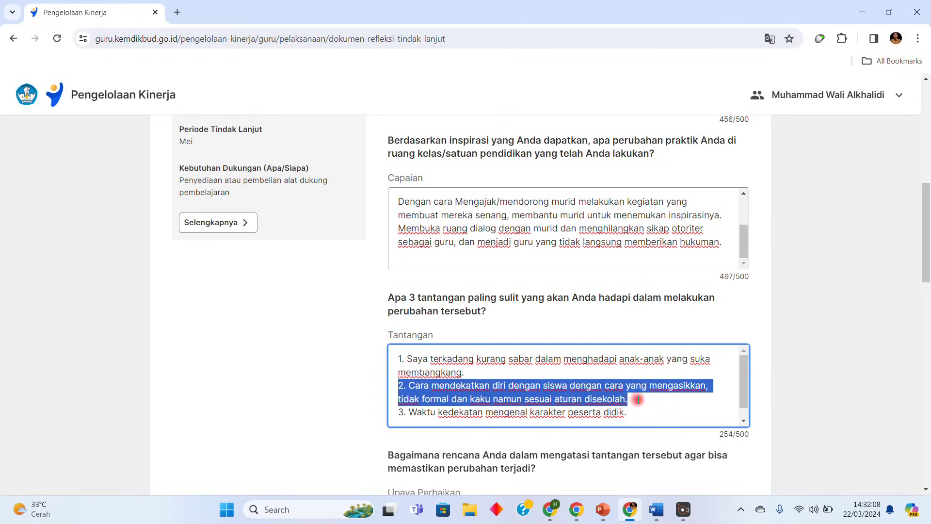
left_click(636, 402)
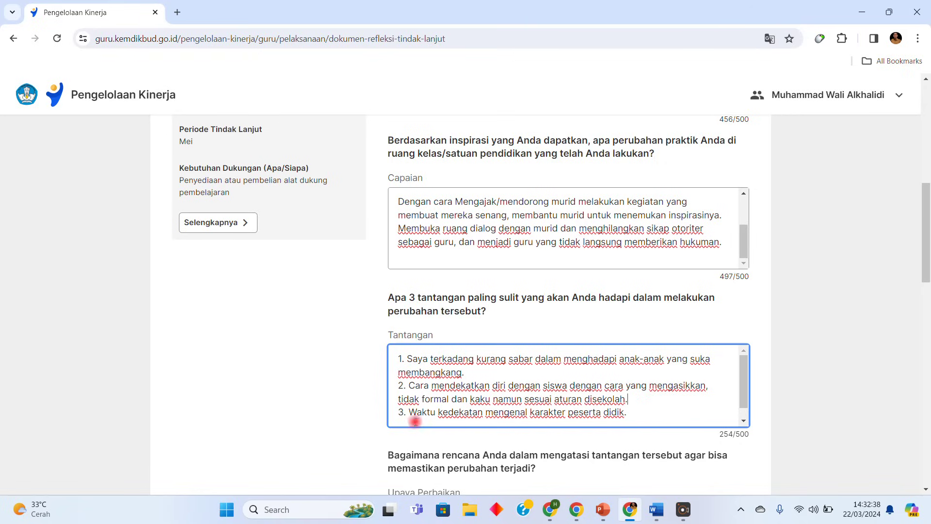
left_click_drag(396, 412, 624, 404)
left_click(623, 402)
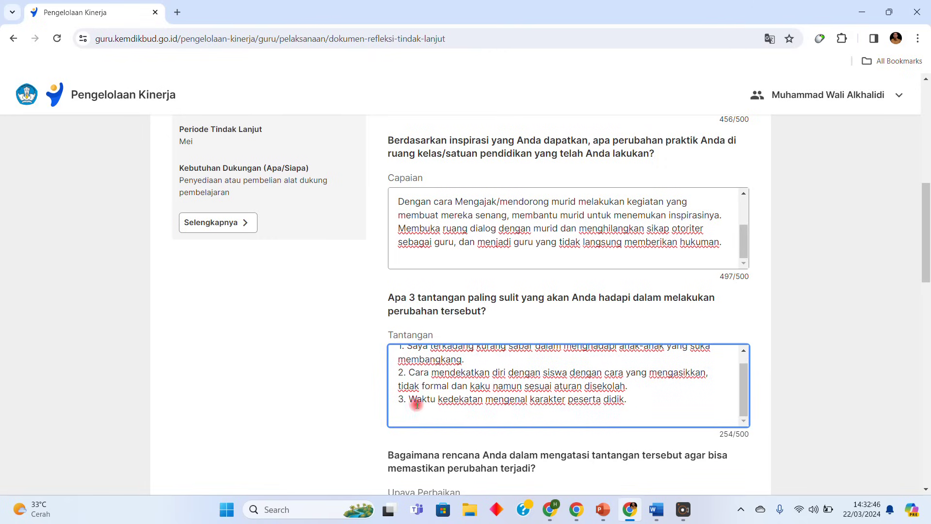
type("engatur")
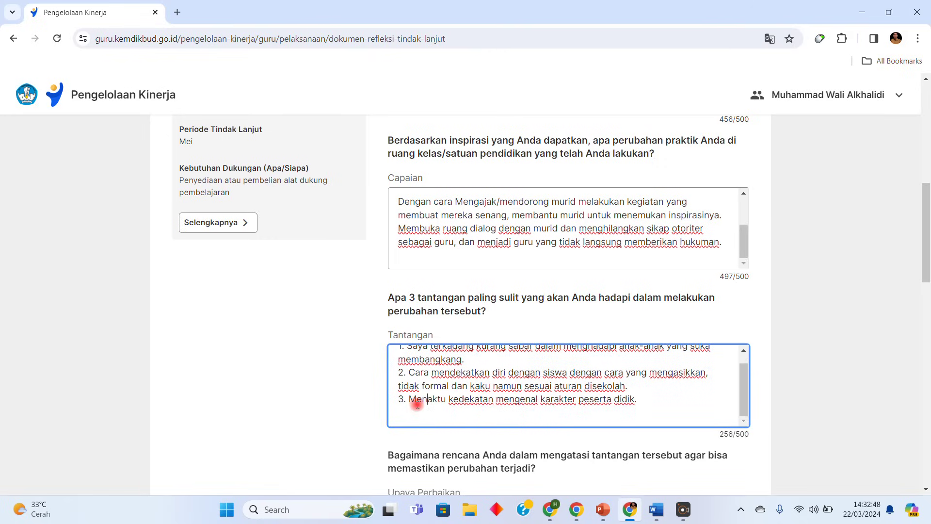
type(" w")
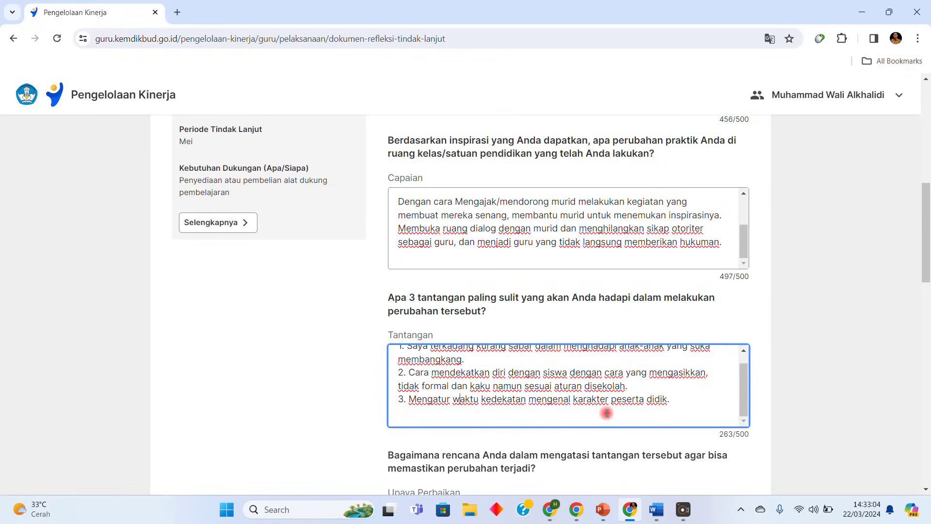
left_click(601, 416)
key("BackSpace")
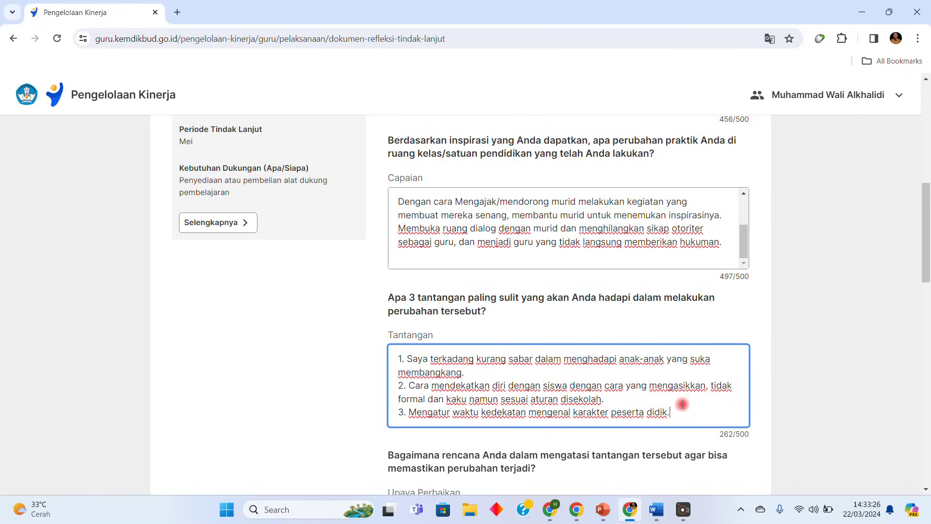
left_click(827, 361)
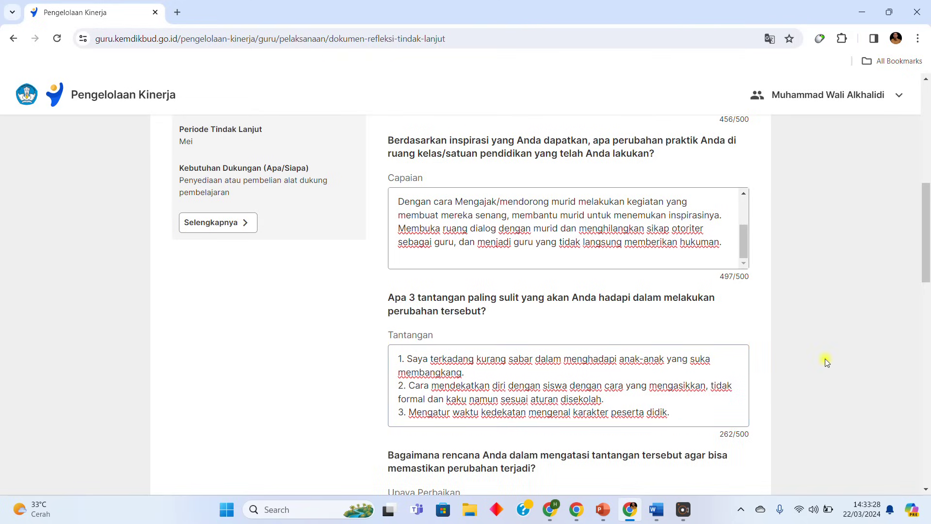
Copy the four Upaya Perbaikan points from the Word document into the form's Upaya Perbaikan field, without the trailing empty line
scroll(785, 316, "down", 5)
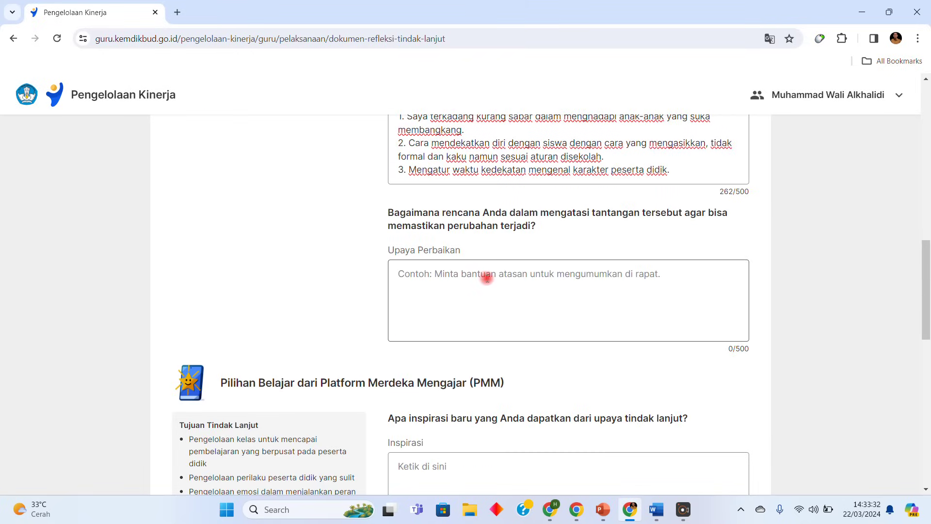
scroll(480, 274, "up", 1)
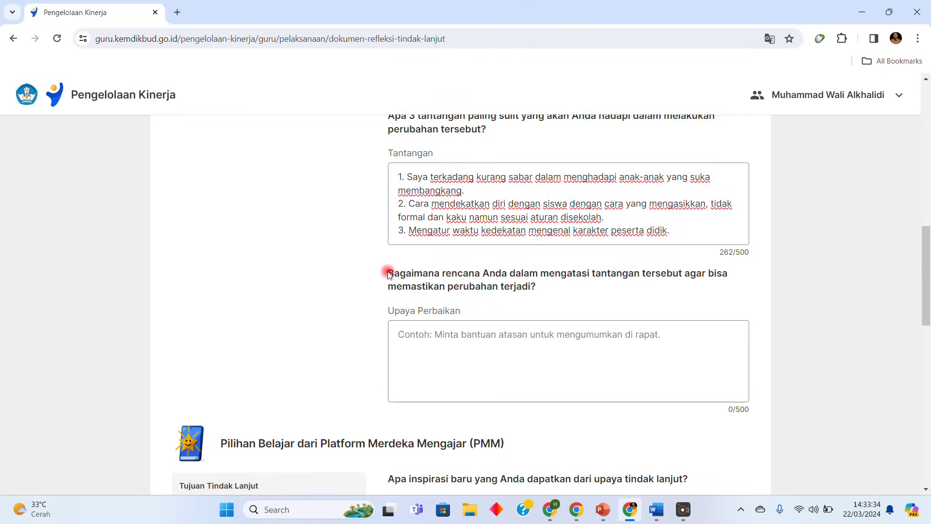
left_click_drag(389, 273, 548, 289)
left_click(501, 275)
left_click(656, 518)
scroll(388, 356, "down", 10)
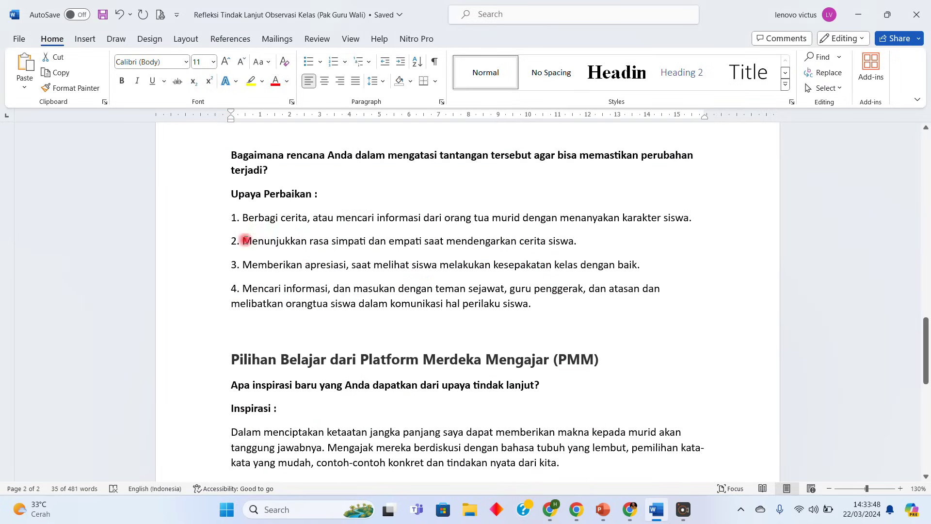
scroll(240, 262, "up", 3)
left_click_drag(232, 292, 534, 366)
right_click(477, 359)
left_click(509, 162)
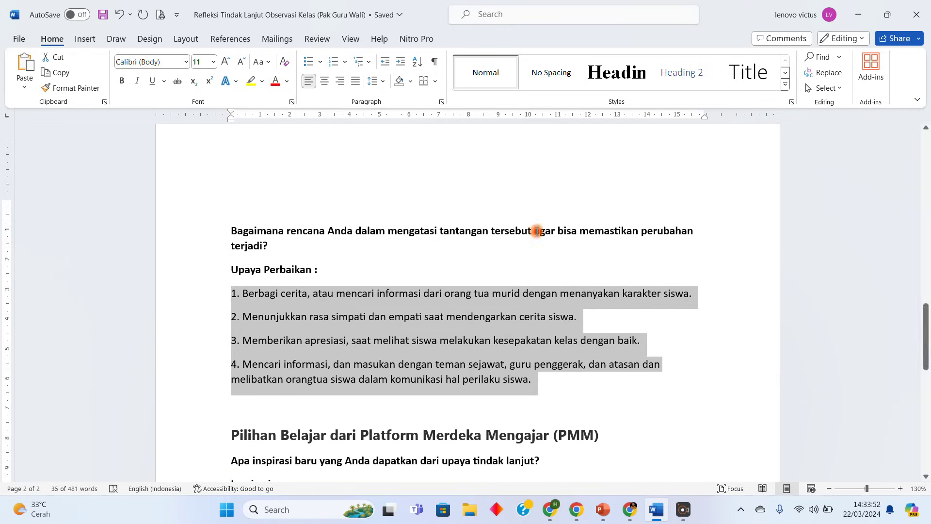
left_click(629, 509)
left_click(443, 353)
right_click(443, 352)
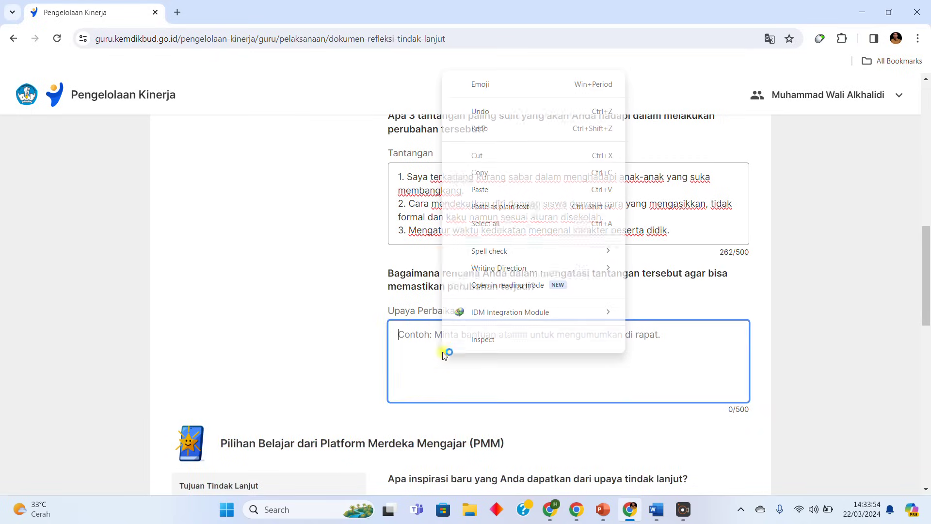
left_click(479, 187)
key("BackSpace")
Read through the four points of the Upaya Perbaikan answer, from gathering information from parents to consulting colleagues about student behaviour
scroll(492, 330, "up", 3)
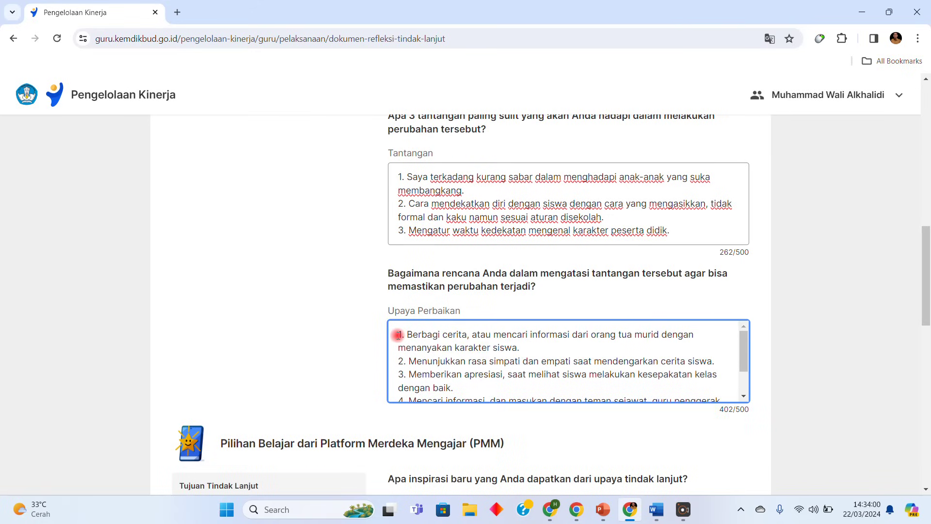
left_click_drag(397, 335, 523, 348)
left_click(523, 348)
left_click_drag(398, 362, 716, 362)
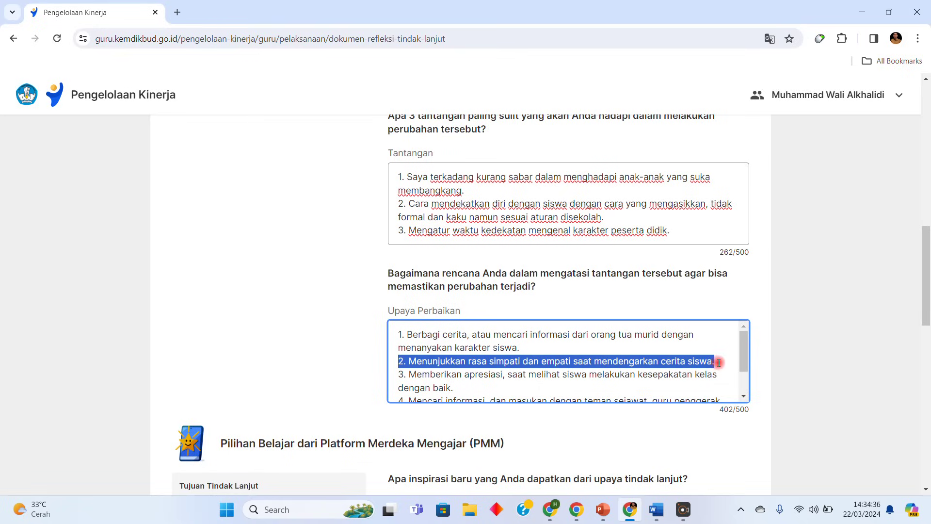
left_click(716, 362)
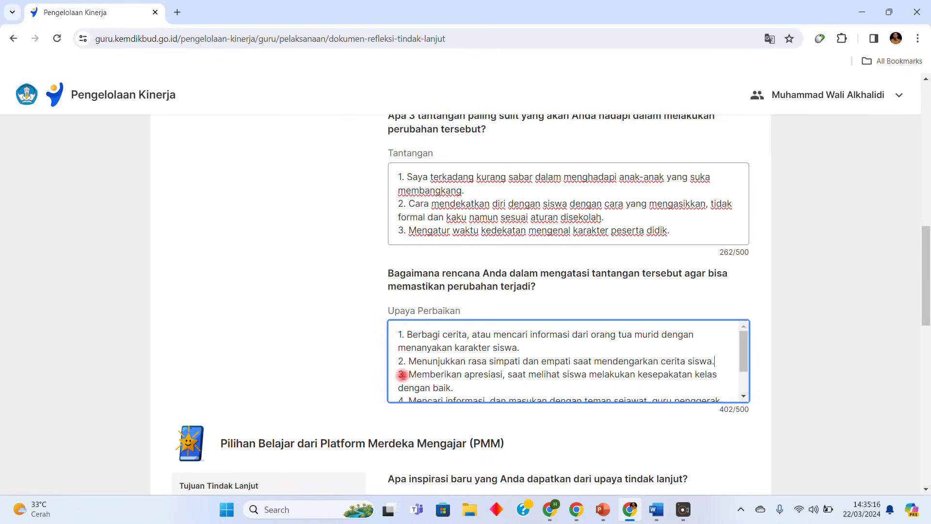
left_click_drag(399, 374, 468, 349)
left_click(469, 348)
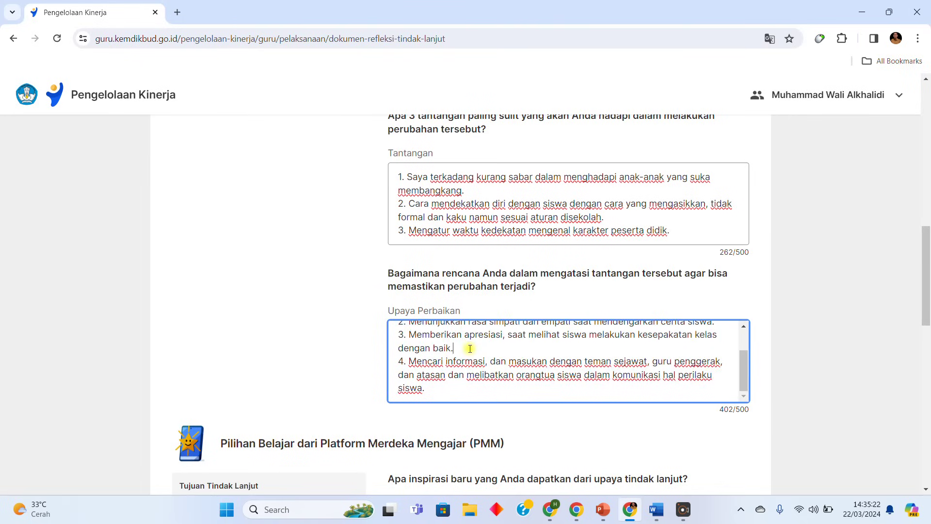
left_click(746, 359)
left_click_drag(746, 358, 746, 359)
left_click_drag(400, 362, 576, 363)
left_click_drag(601, 362, 486, 389)
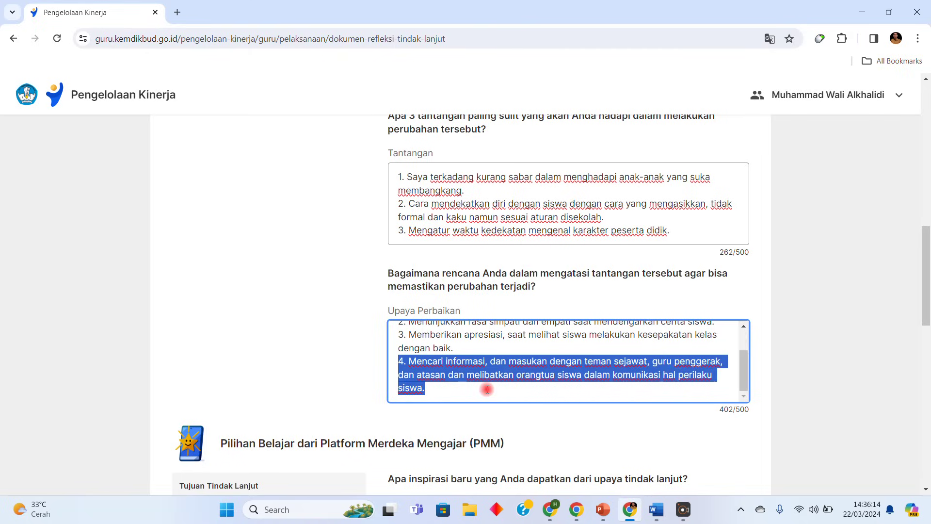
left_click(906, 393)
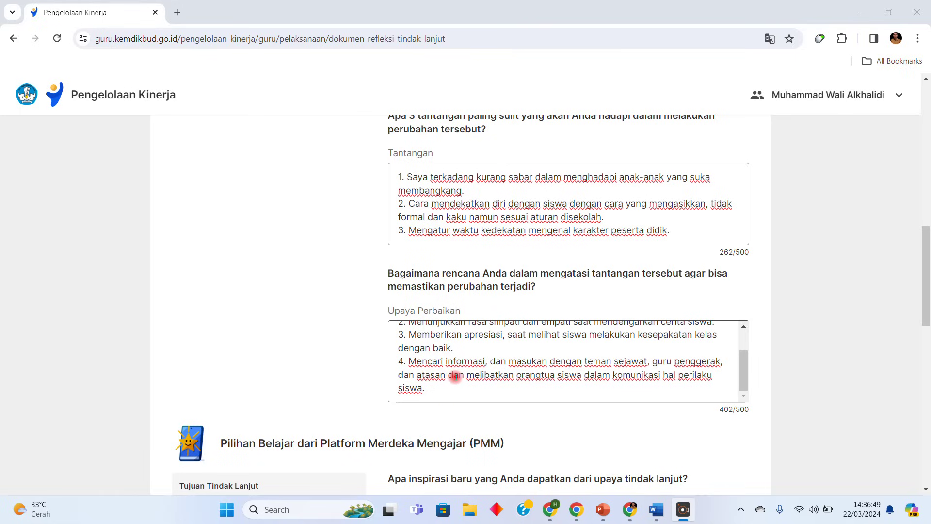
Delete the word "dan" before "atasan" in the fourth Upaya Perbaikan point so it reads "guru penggerak, atasan"
double_click(406, 375)
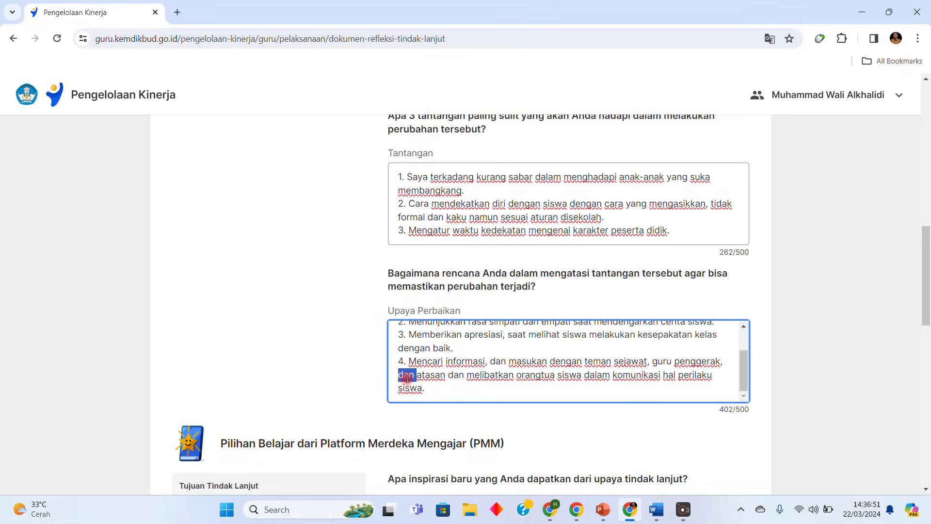
key("BackSpace")
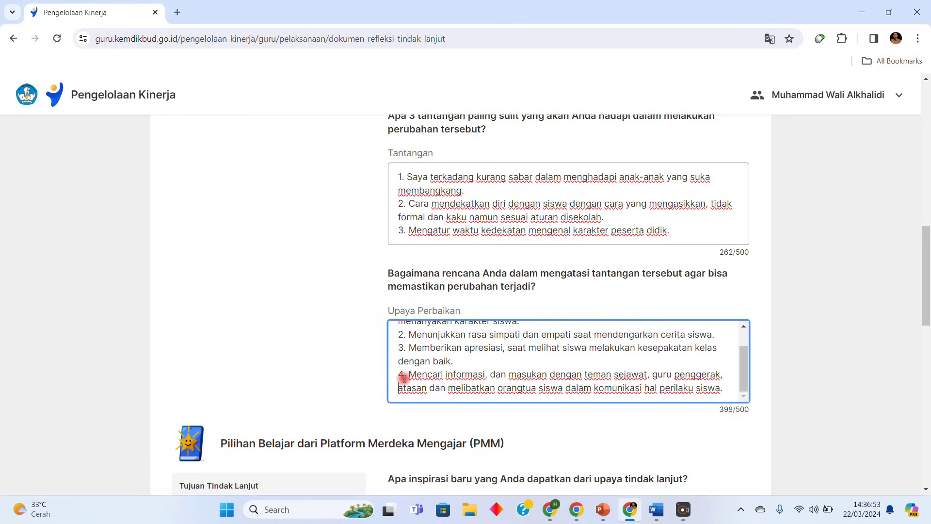
type(",")
key("BackSpace")
key("BackSpace")
scroll(512, 395, "down", 3)
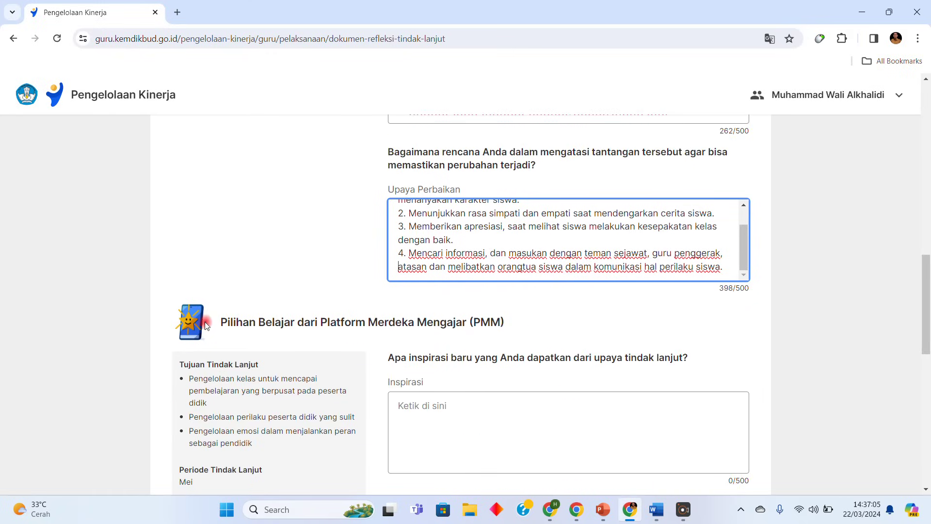
Look over the Pilihan Belajar dari Platform Merdeka Mengajar (PMM) section, including its Tujuan Tindak Lanjut summary and the fields from Inspirasi to Upaya Perbaikan
scroll(207, 326, "down", 3)
left_click_drag(226, 202, 516, 213)
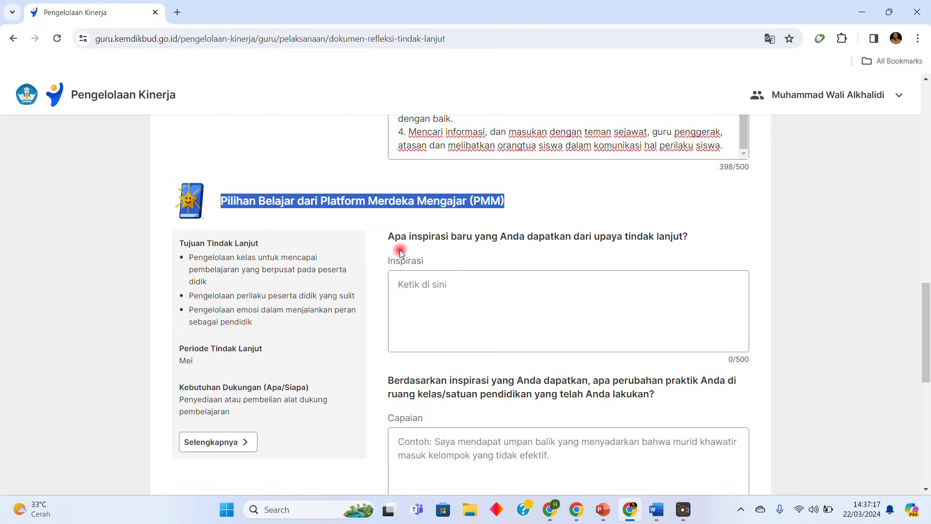
scroll(500, 310, "down", 9)
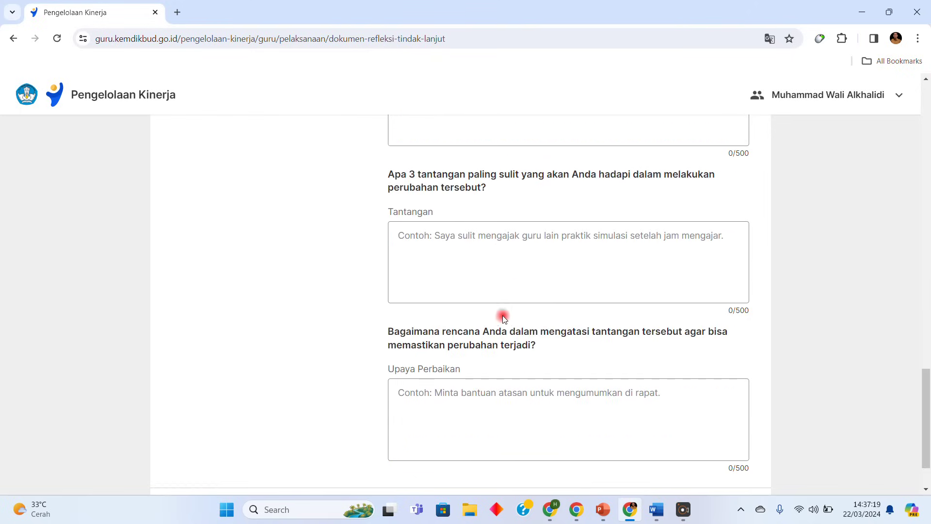
scroll(508, 321, "up", 6)
scroll(507, 320, "up", 4)
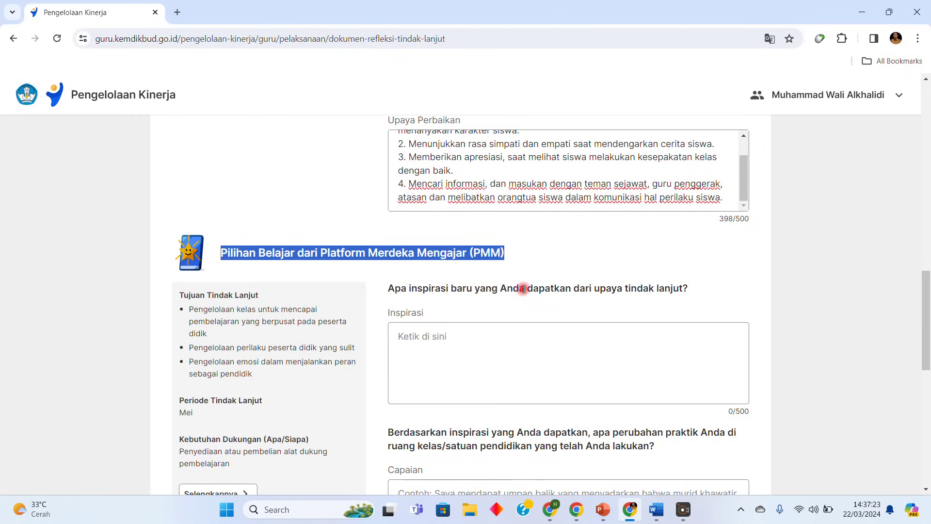
scroll(456, 308, "down", 1)
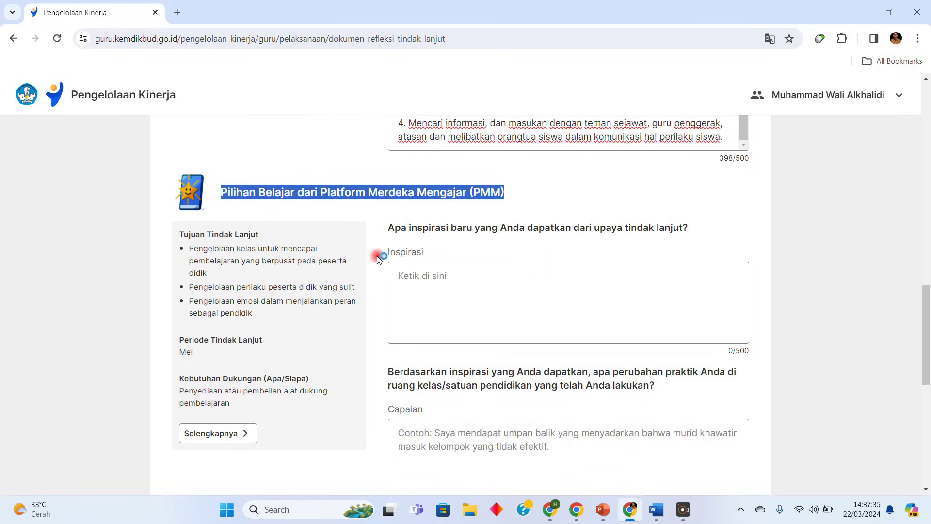
double_click(402, 252)
double_click(405, 408)
left_click(514, 401)
scroll(506, 376, "down", 3)
scroll(507, 375, "down", 5)
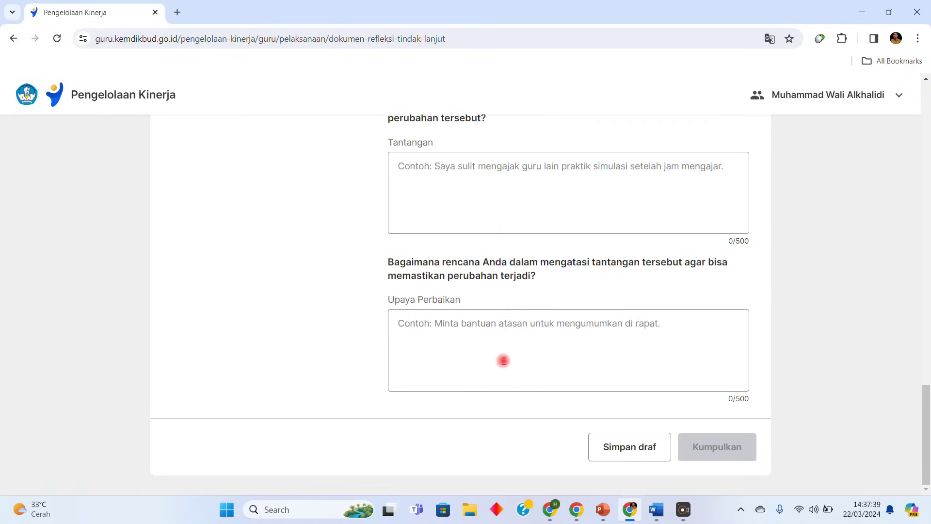
scroll(510, 290, "up", 6)
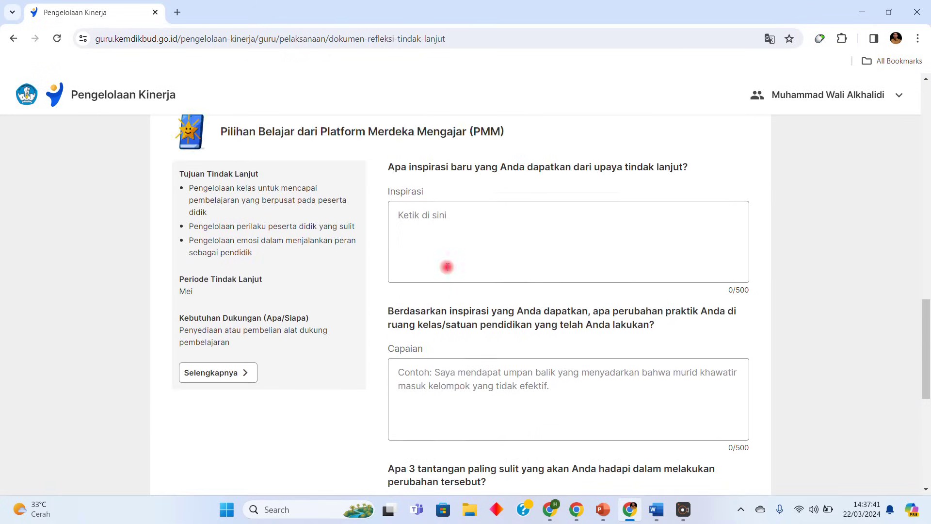
left_click_drag(179, 234, 268, 403)
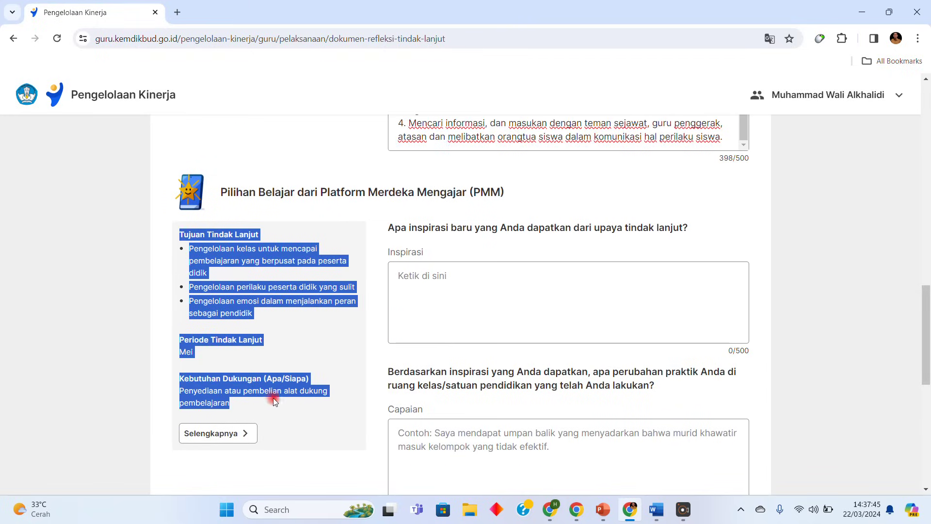
left_click(151, 303)
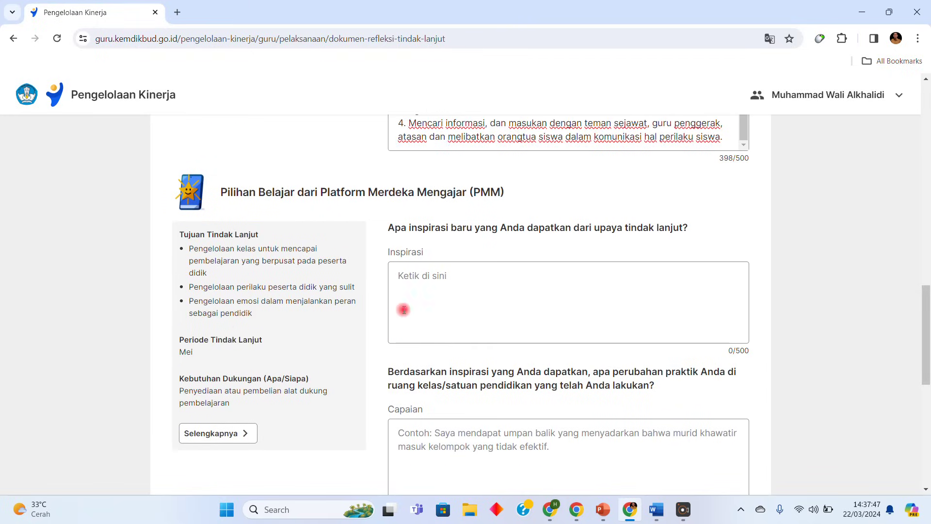
Copy the two Inspirasi paragraphs of the PMM section from the Word document into the form's Inspirasi field
left_click(656, 509)
scroll(405, 348, "down", 4)
left_click_drag(201, 243, 195, 326)
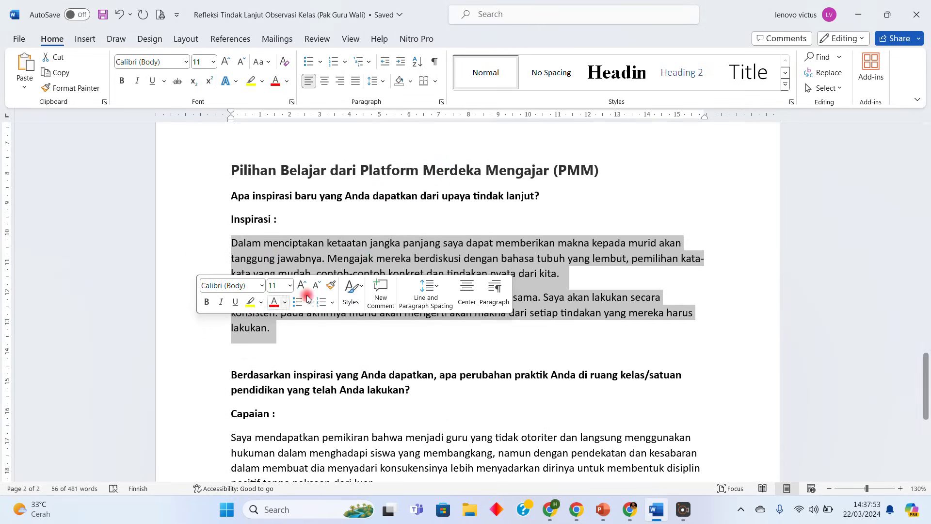
right_click(397, 257)
left_click(429, 62)
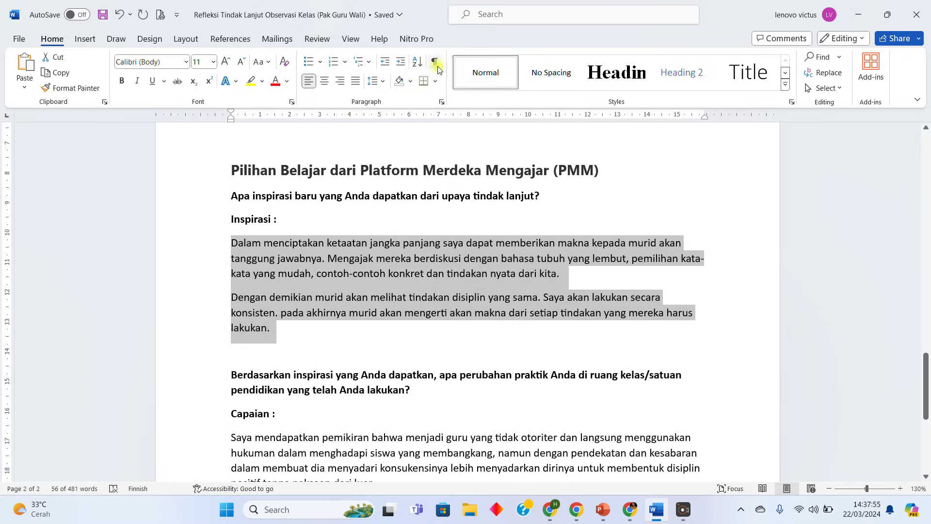
left_click(631, 509)
left_click(426, 267)
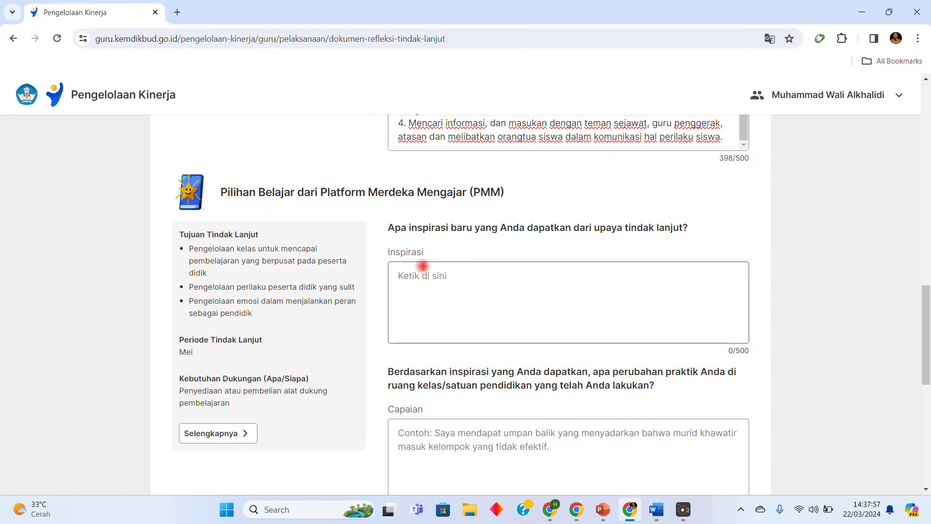
right_click(419, 281)
left_click(458, 164)
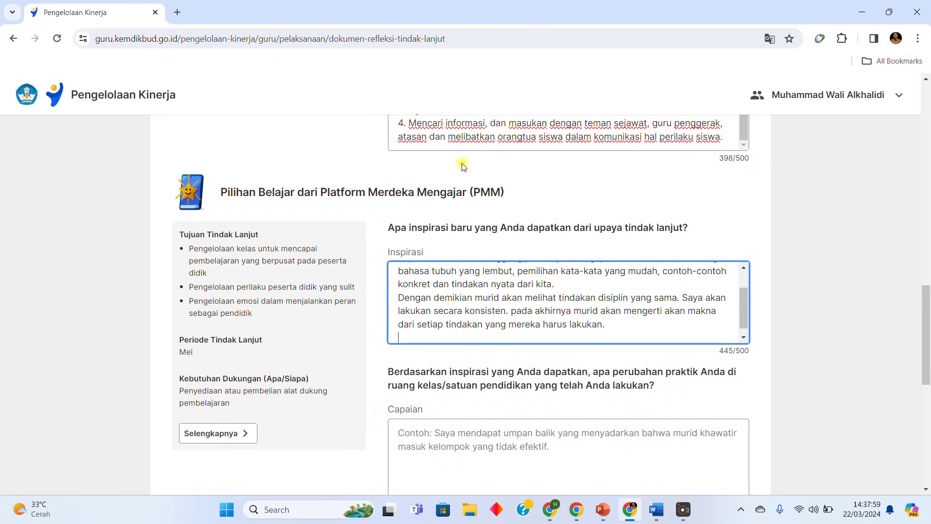
Read through the Inspirasi answer and replace the period after "konsisten" in its second paragraph with a comma
scroll(540, 291, "up", 2)
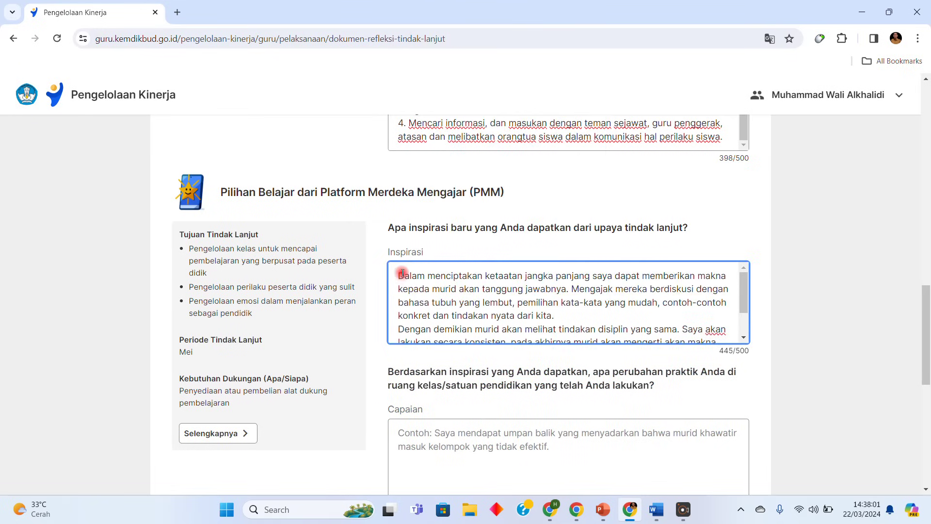
left_click_drag(396, 273, 561, 316)
left_click(561, 315)
scroll(415, 315, "down", 2)
left_click_drag(398, 289, 607, 323)
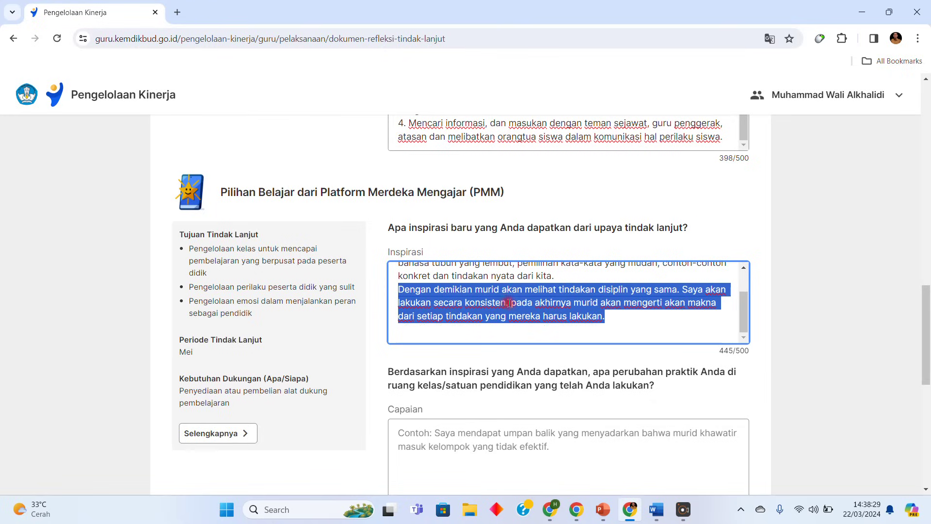
left_click(511, 304)
key("Left")
key("BackSpace")
type(",")
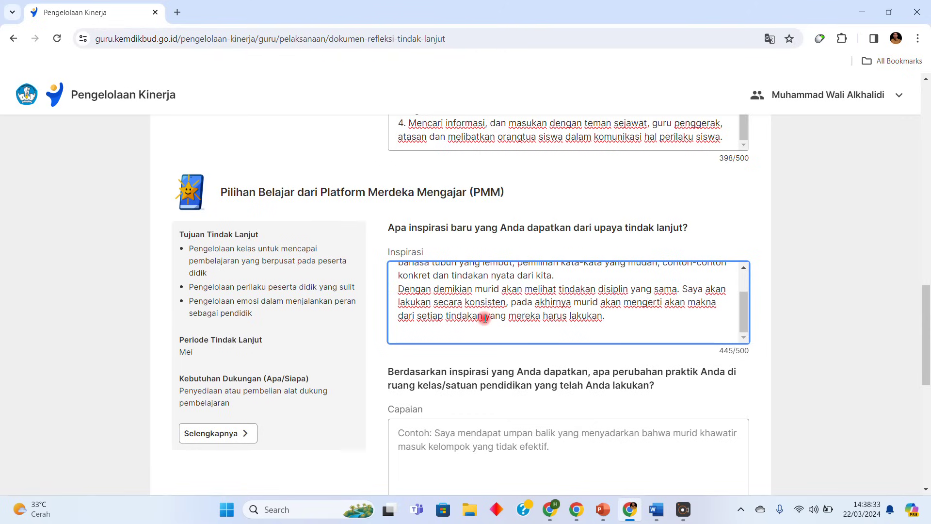
Copy the Capaian paragraph of the PMM section from the Word document into the form's Capaian field and read it through
left_click(423, 409)
scroll(446, 339, "down", 1)
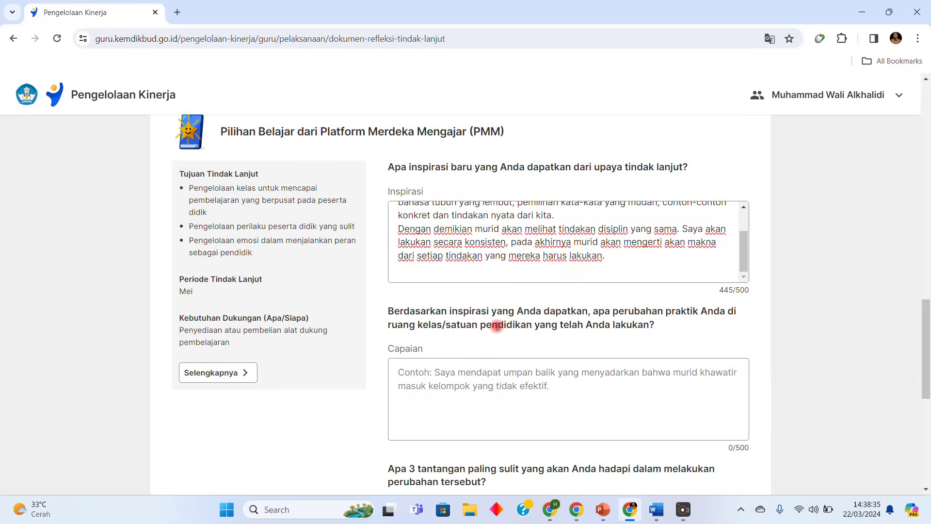
scroll(498, 327, "down", 1)
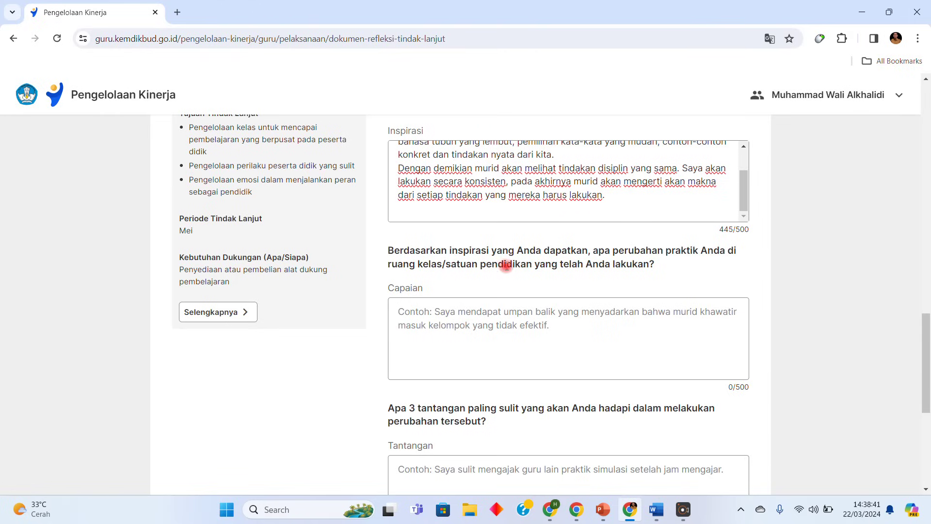
left_click(517, 369)
left_click(655, 509)
scroll(260, 311, "down", 3)
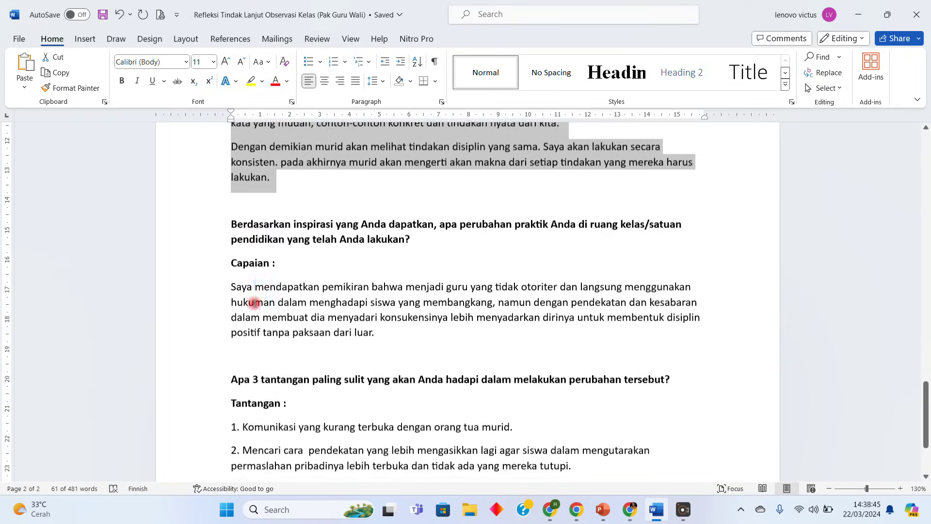
left_click_drag(232, 287, 376, 339)
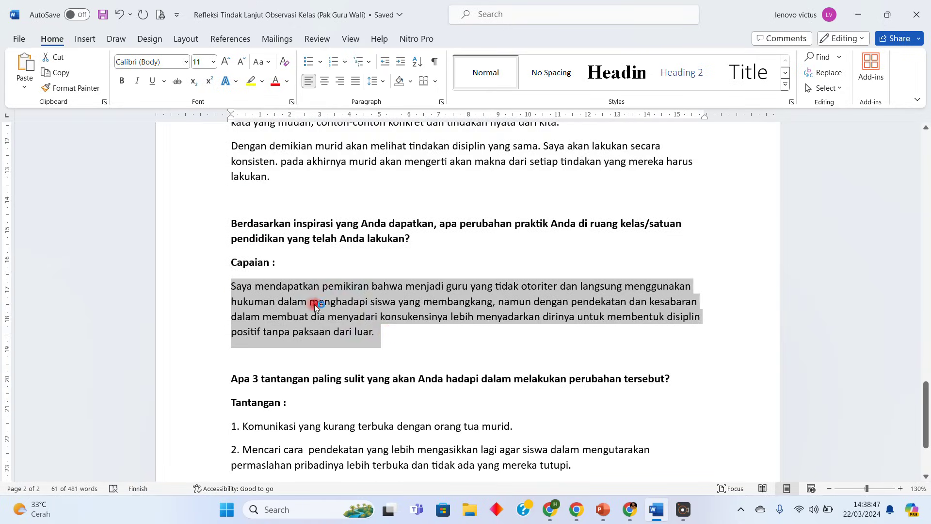
right_click(333, 306)
left_click(340, 110)
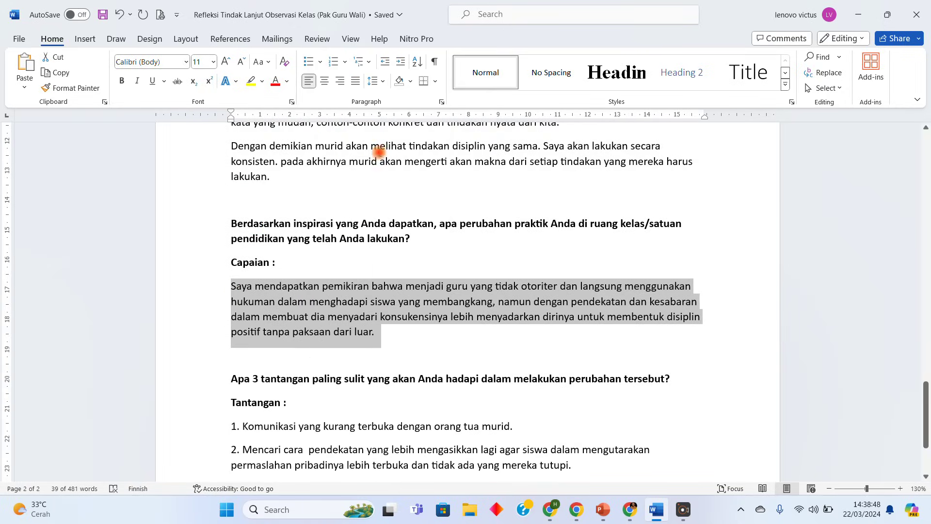
left_click(630, 509)
right_click(428, 333)
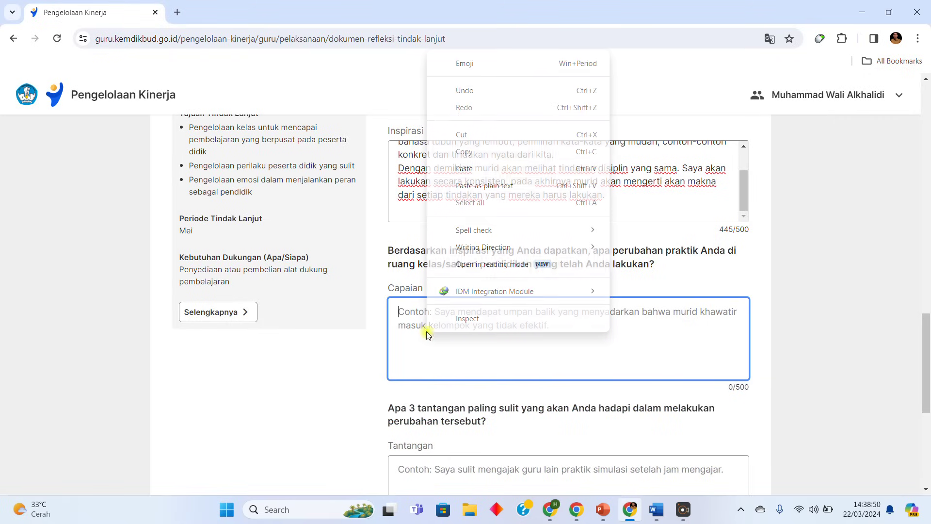
left_click(465, 168)
left_click_drag(400, 313, 503, 364)
left_click(533, 364)
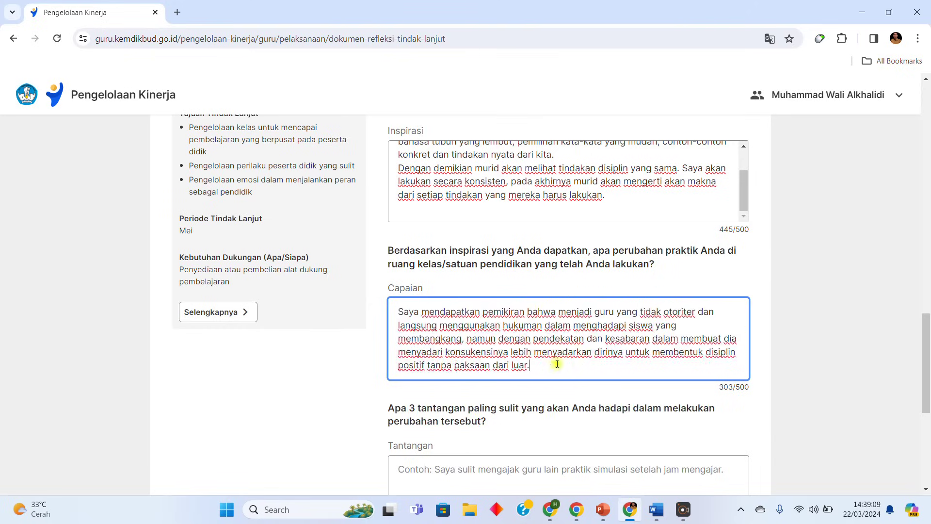
Copy the three Tantangan points of the PMM section from the Word document into the form's Tantangan field, without the trailing empty line
scroll(543, 361, "down", 2)
left_click(519, 364)
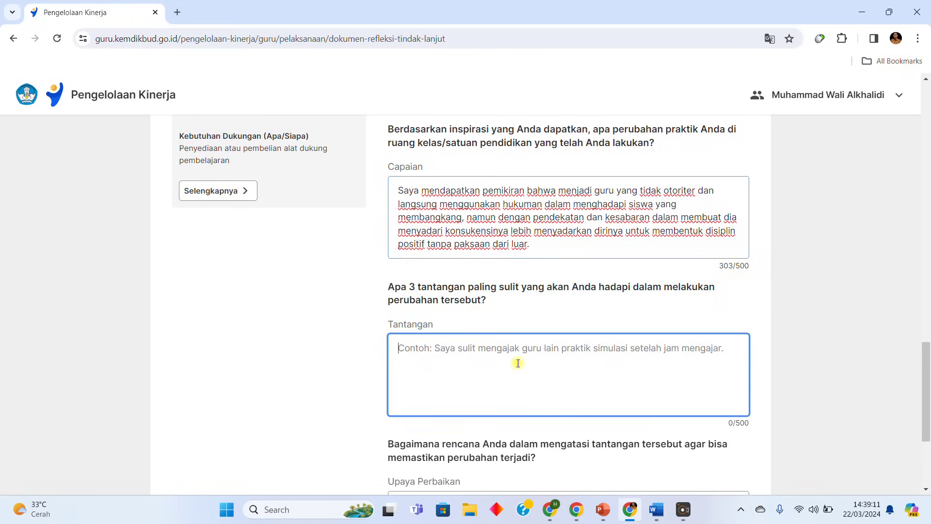
left_click_drag(411, 288, 482, 288)
left_click(657, 510)
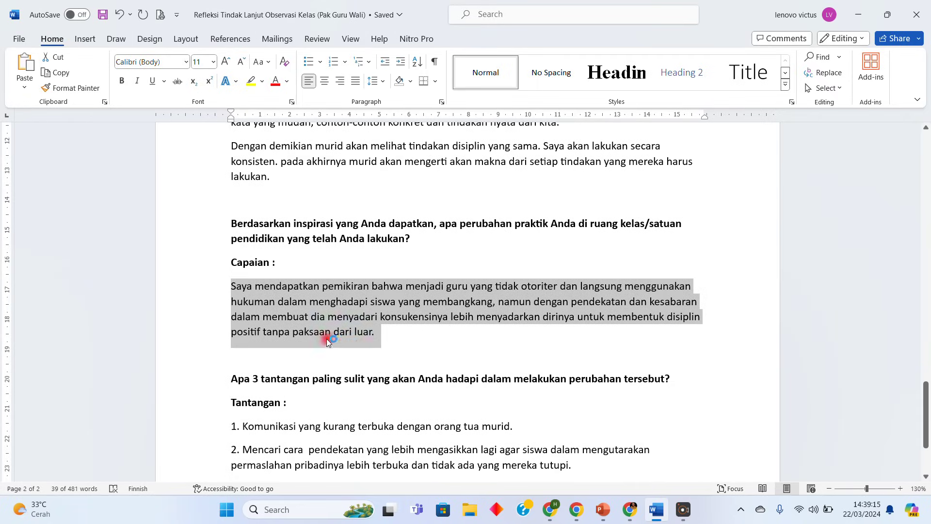
scroll(291, 342, "down", 2)
left_click_drag(219, 355, 216, 412)
right_click(256, 416)
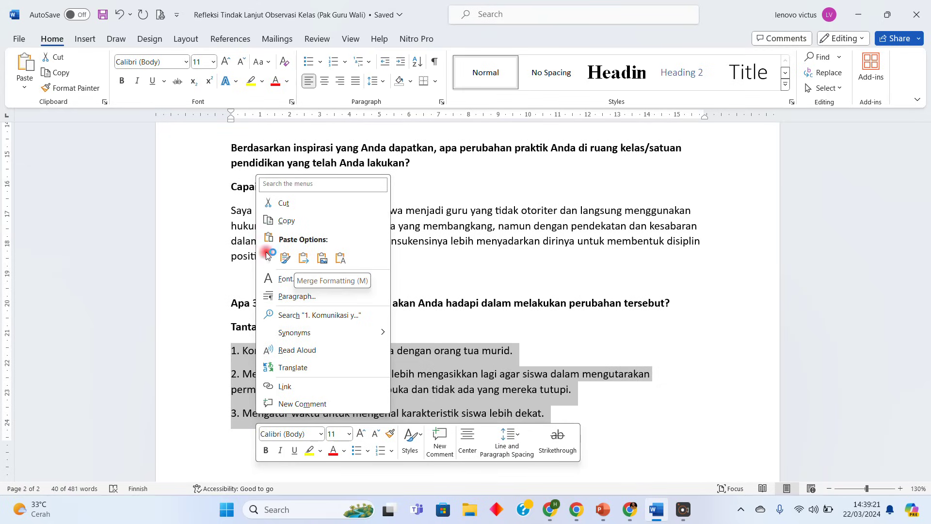
left_click(286, 221)
left_click(629, 515)
right_click(436, 366)
left_click(478, 200)
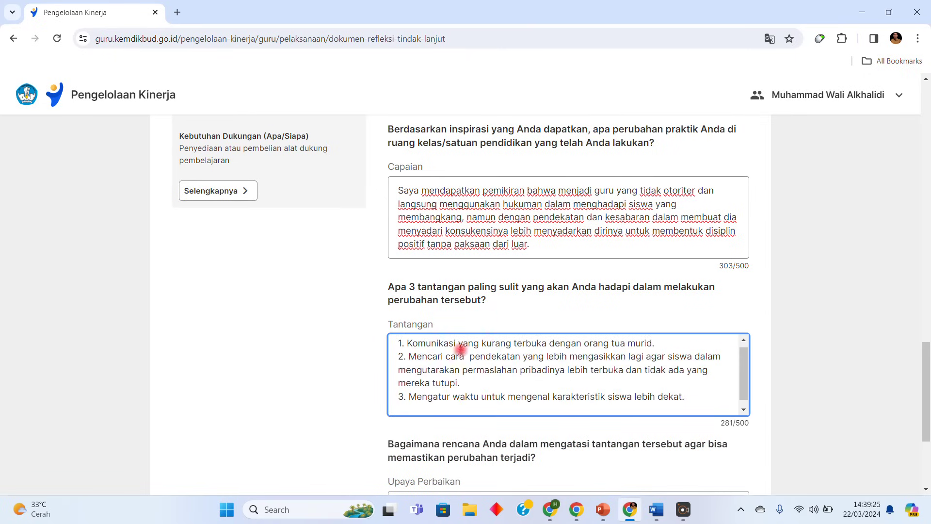
key("BackSpace")
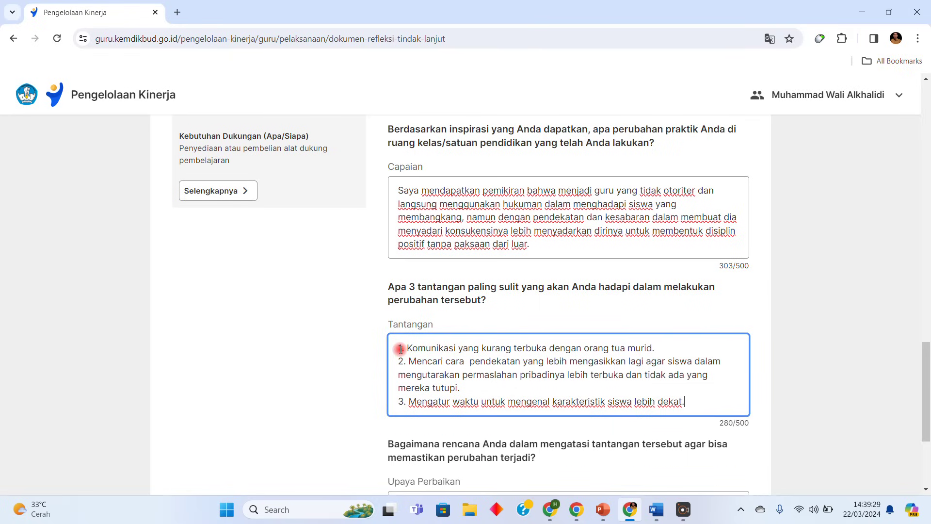
Correct the misspelled "permaslahan" in the second Tantangan point to "permasalahan"
left_click_drag(406, 348, 664, 351)
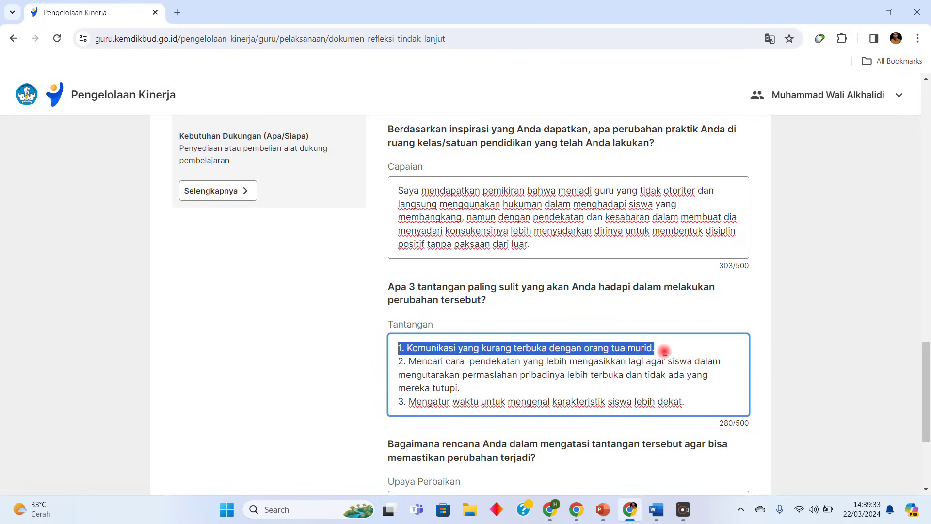
left_click_drag(402, 361, 497, 374)
left_click(498, 374)
type("a")
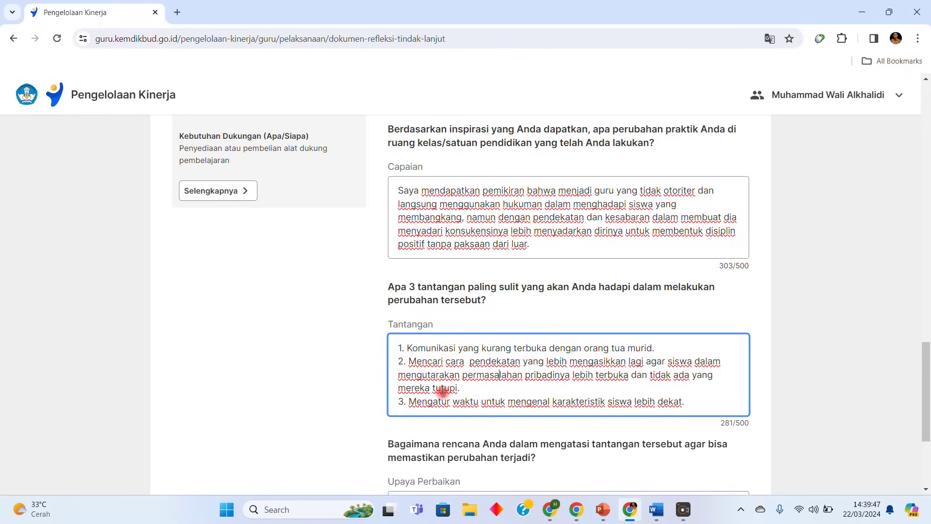
Copy the two Upaya Perbaikan points of the PMM section from the Word document
scroll(443, 406, "down", 1)
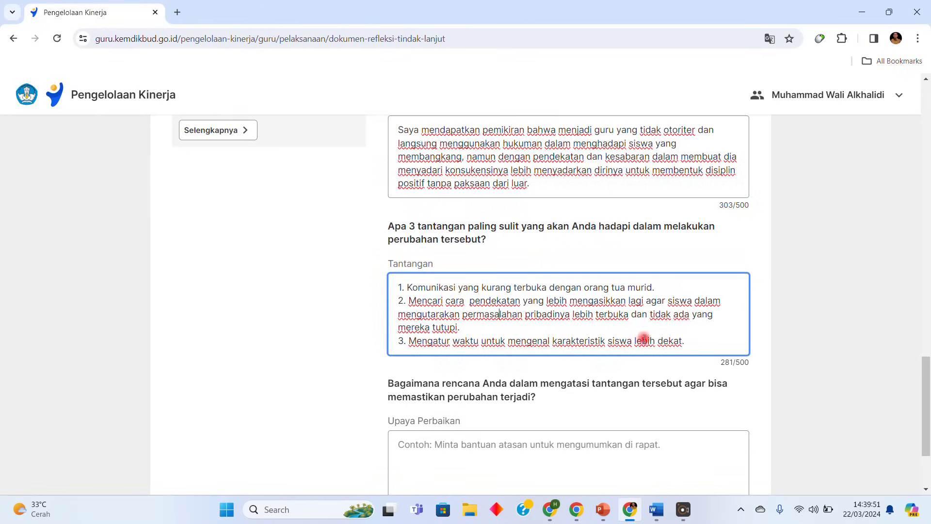
scroll(684, 353, "down", 1)
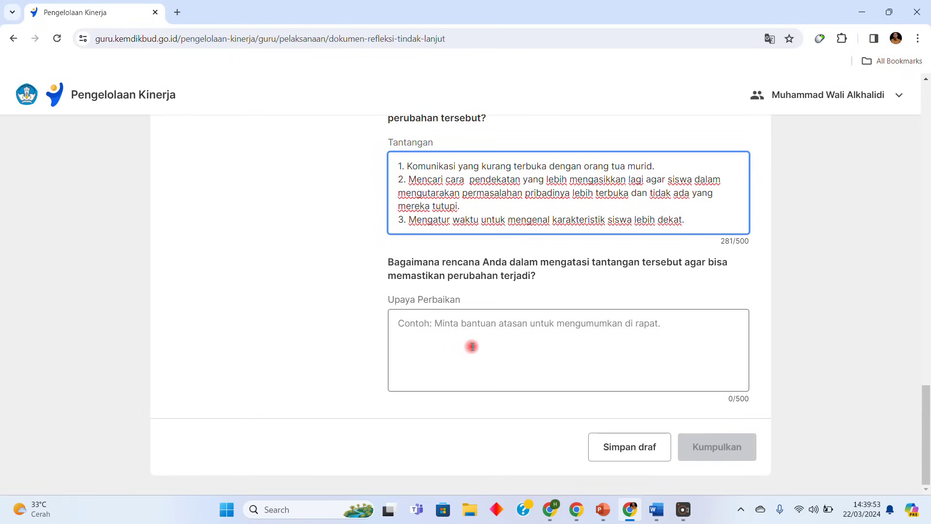
left_click(413, 263)
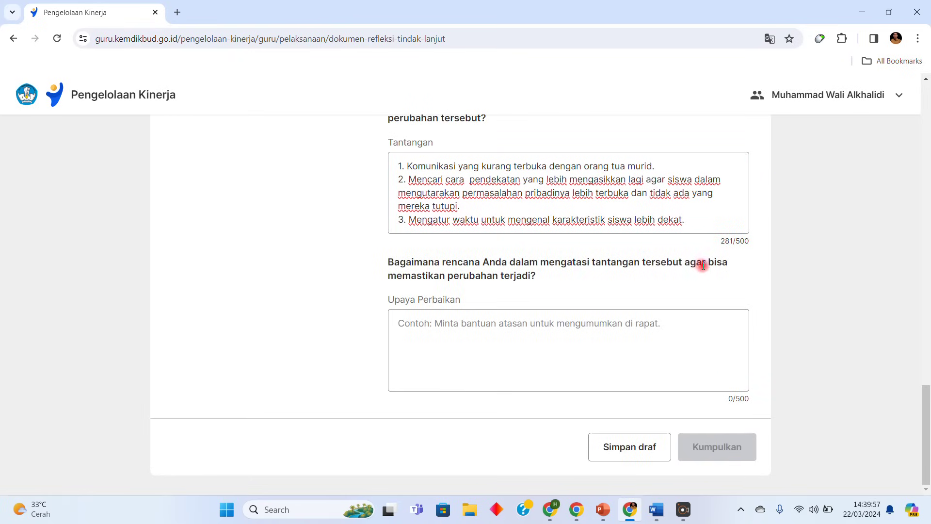
left_click(651, 518)
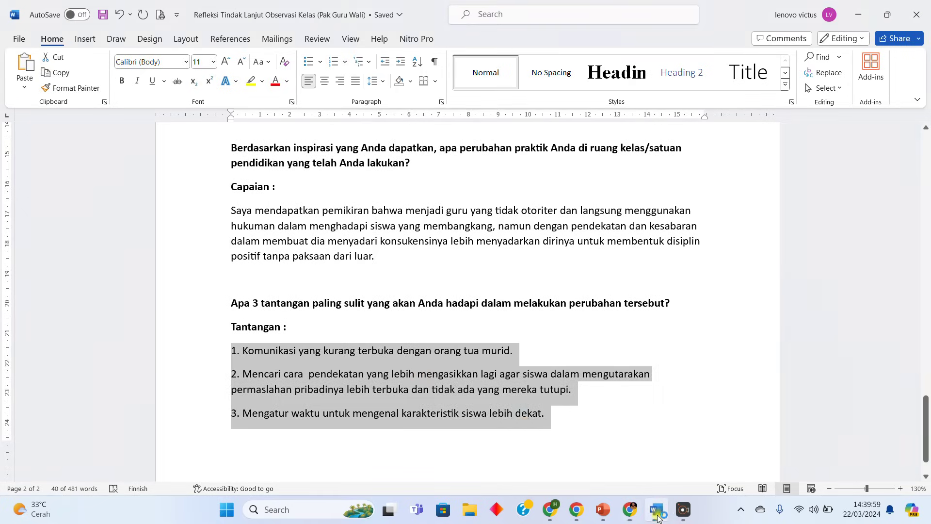
scroll(394, 365, "up", 1)
scroll(393, 365, "down", 1)
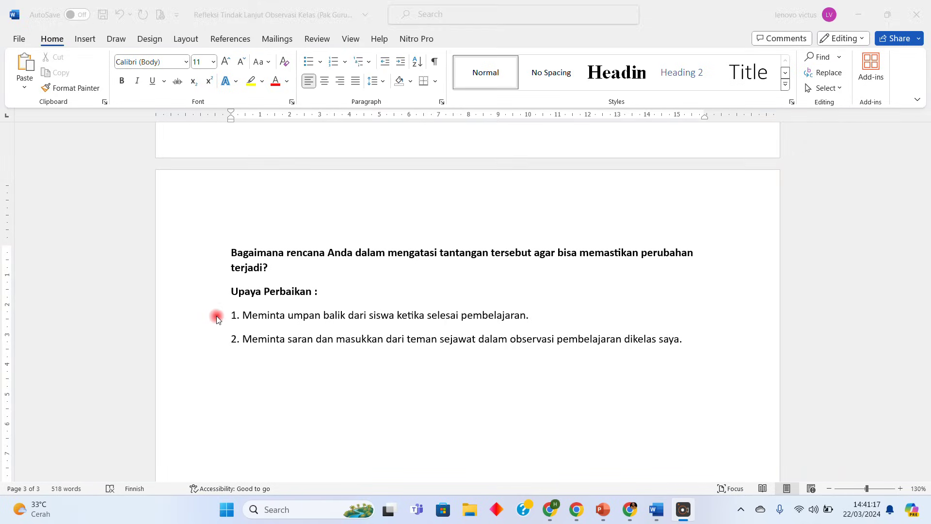
left_click(234, 315)
left_click_drag(257, 316, 618, 343)
right_click(493, 339)
left_click(518, 141)
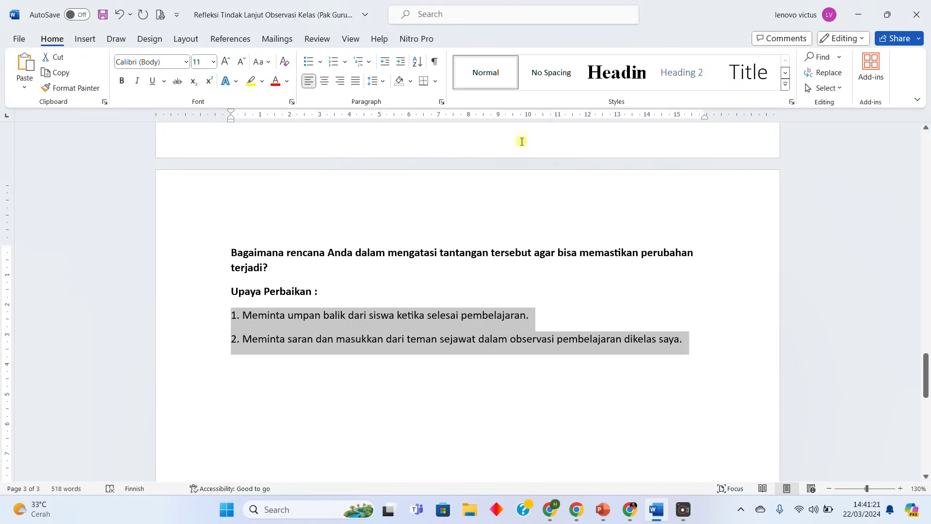
Paste the two points into the form's PMM Upaya Perbaikan field without the trailing empty line and read them through
left_click(630, 509)
right_click(415, 334)
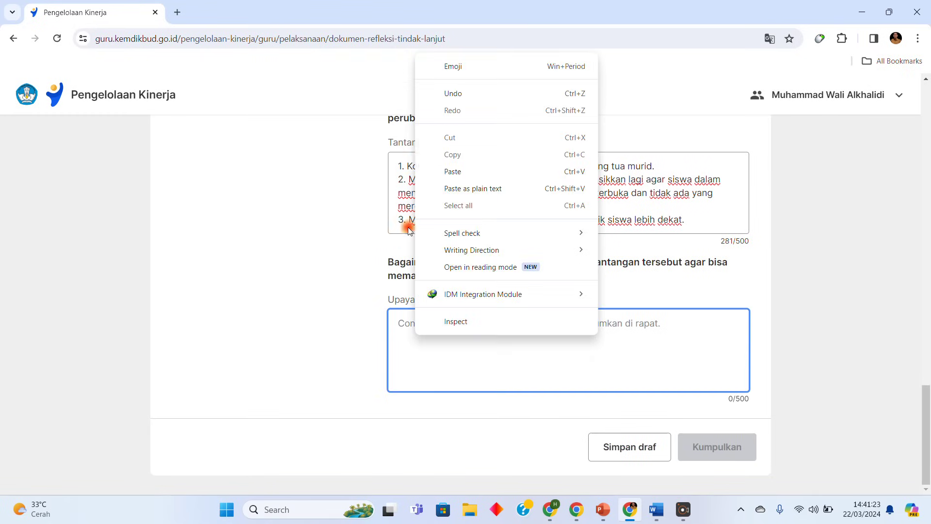
left_click(453, 170)
key("BackSpace")
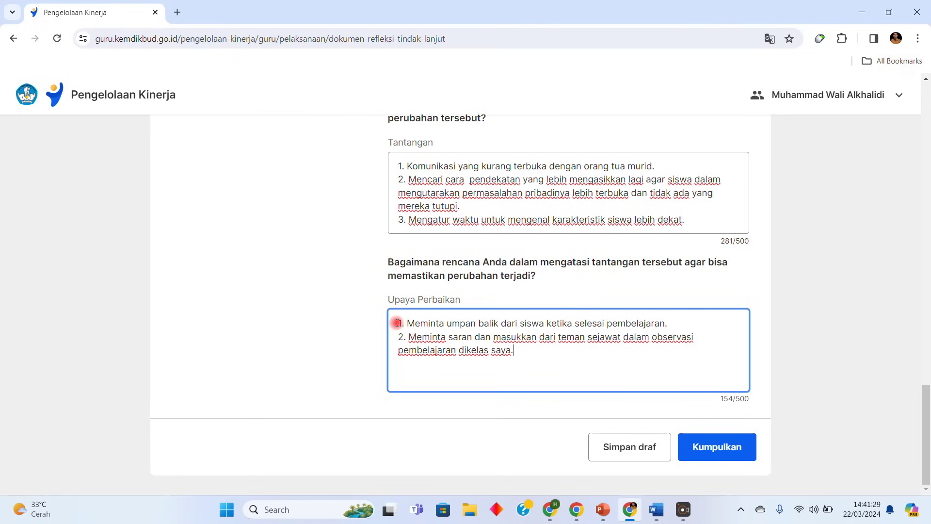
left_click_drag(397, 323, 675, 326)
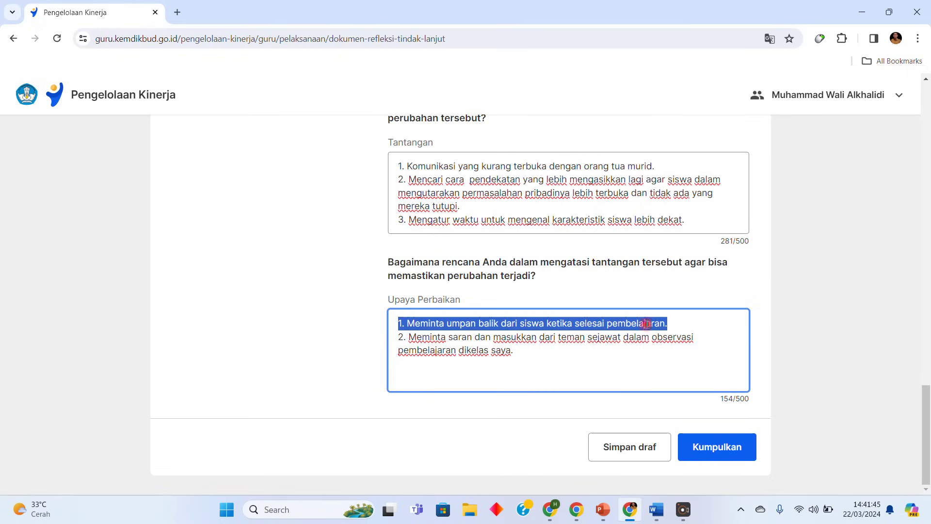
left_click_drag(399, 339, 586, 361)
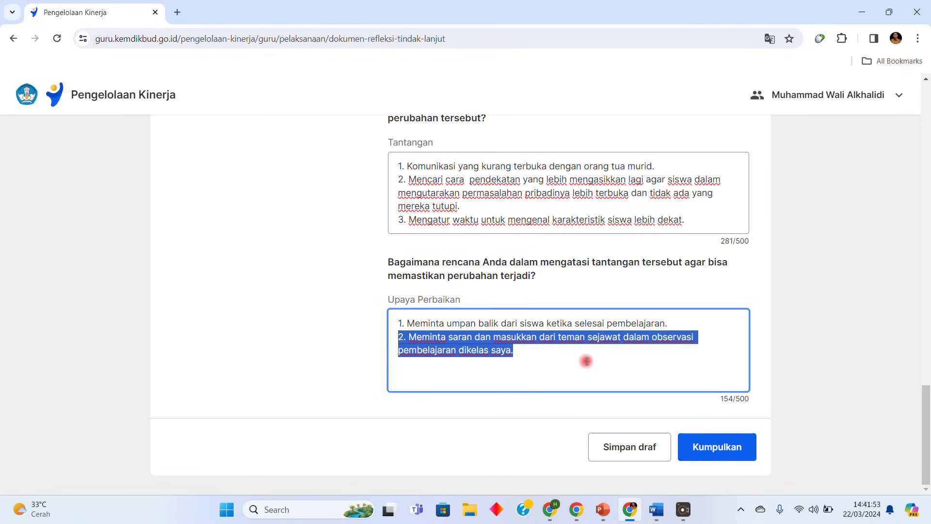
Insert "kepala sekolah," before "teman sejawat" in the second Upaya Perbaikan point
left_click(556, 337)
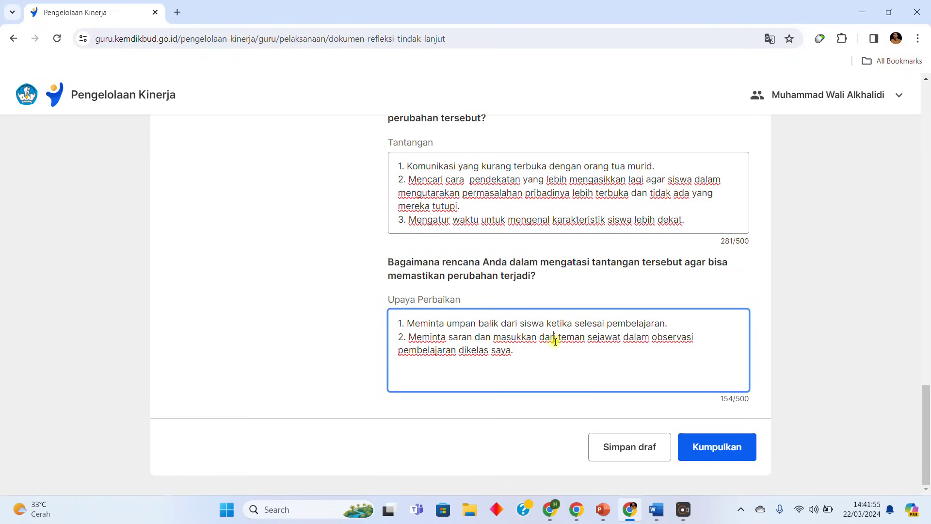
left_click(557, 338)
type("kepala seko")
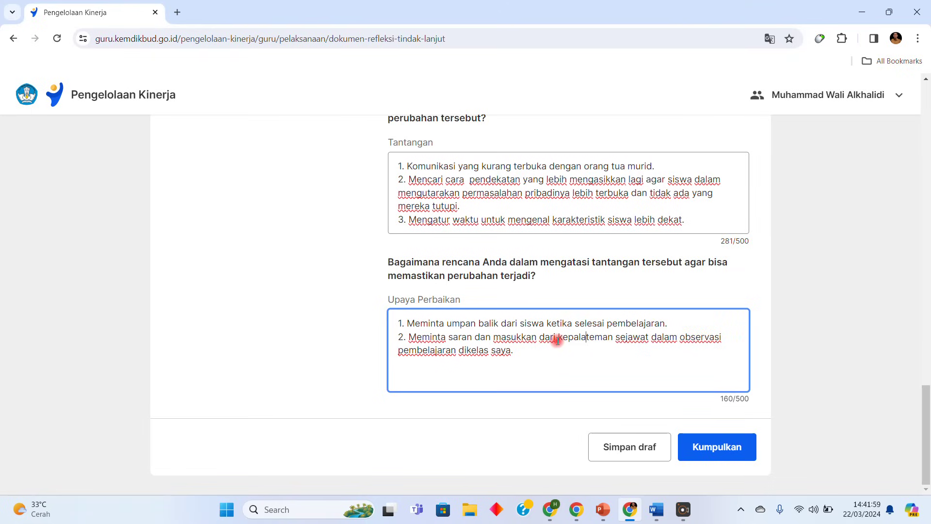
type("lah")
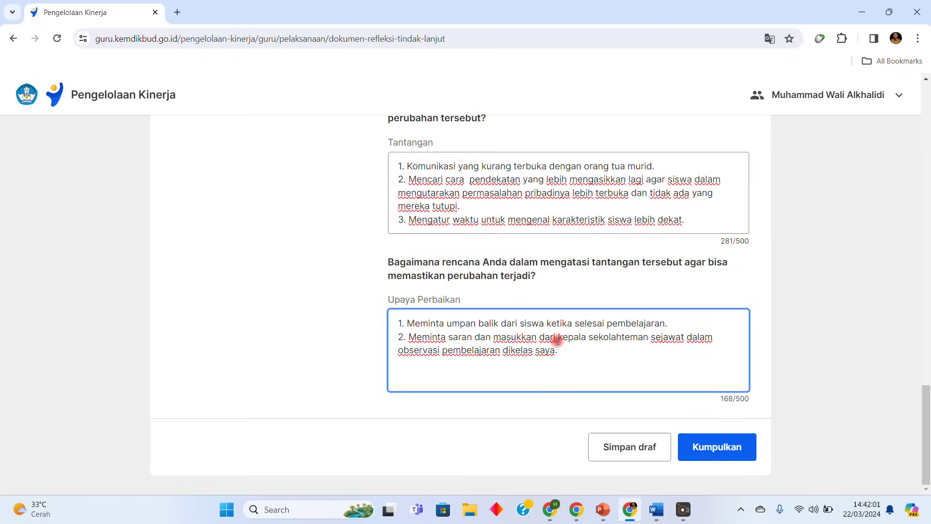
type(",")
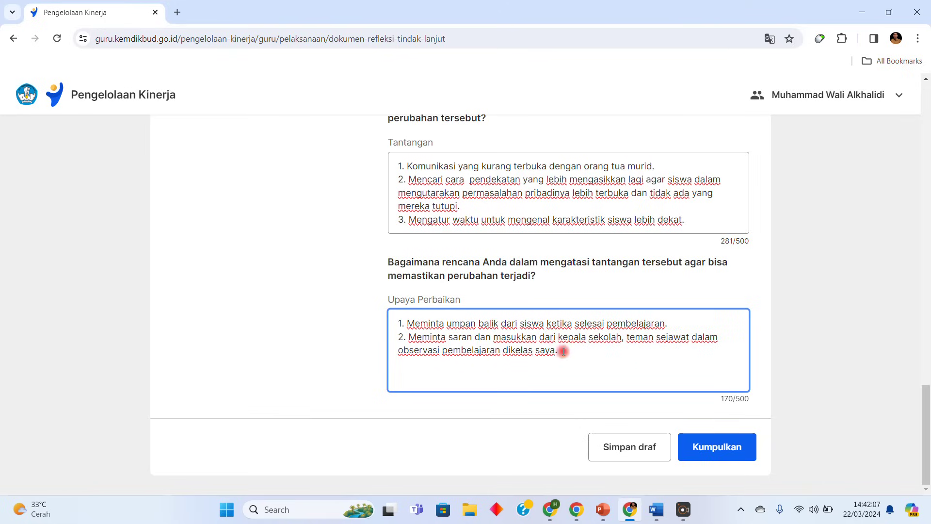
left_click(320, 358)
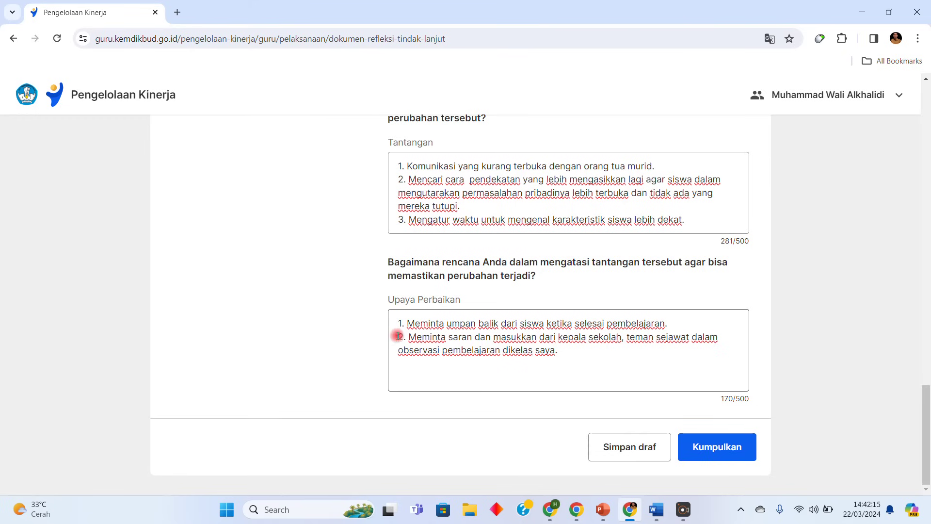
Review the completed answers in both the Pilihan Belajar and PMM sections of the form
scroll(588, 376, "up", 12)
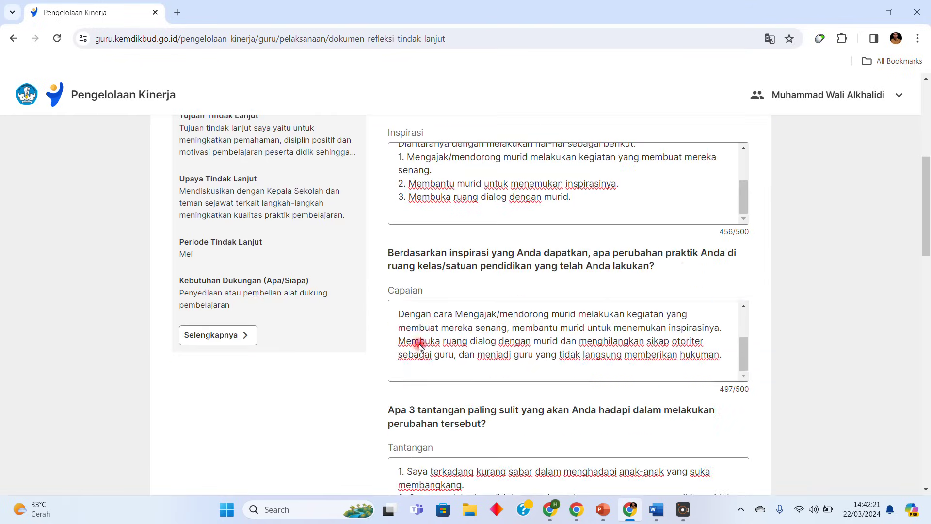
left_click_drag(927, 196, 927, 439)
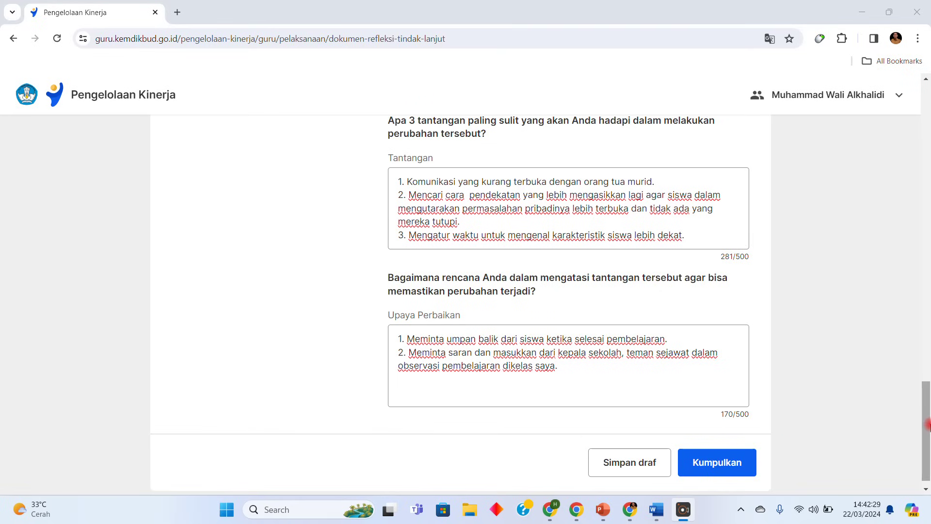
scroll(767, 377, "down", 1)
scroll(767, 378, "up", 6)
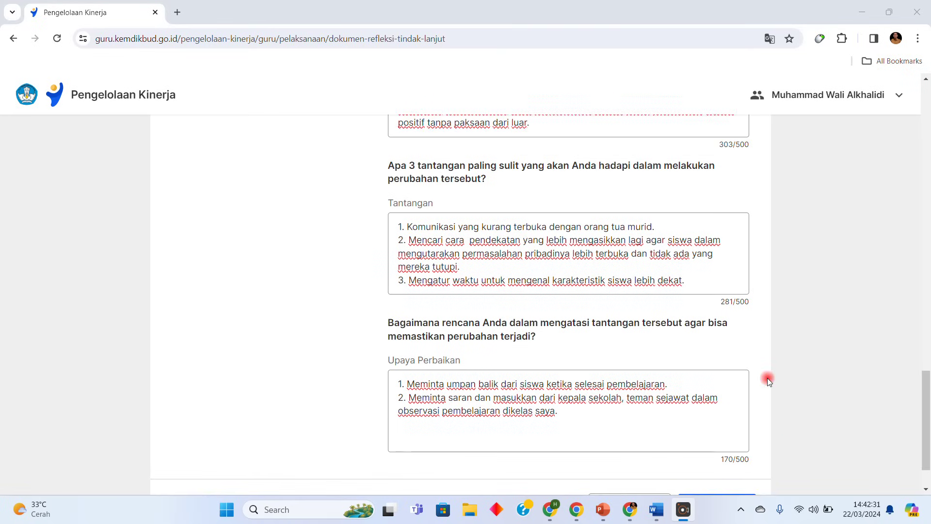
scroll(775, 395, "up", 16)
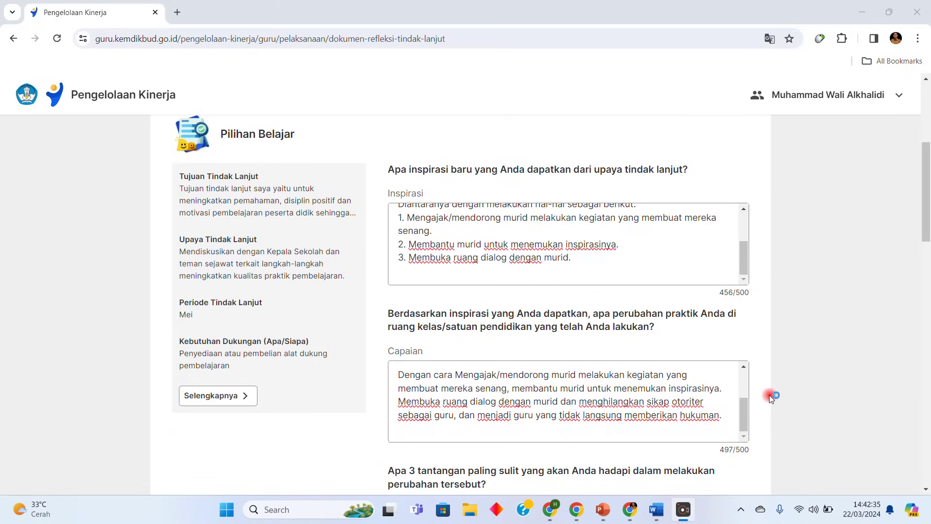
scroll(769, 395, "down", 8)
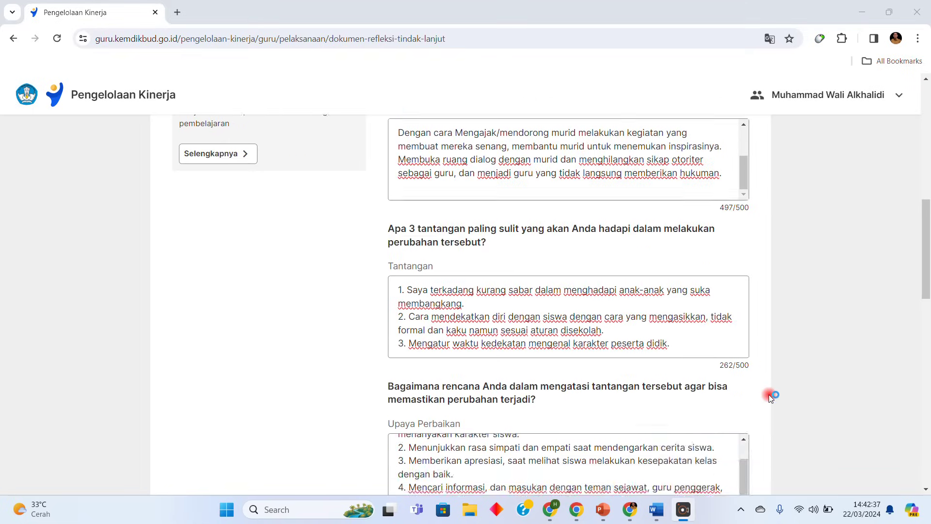
scroll(546, 334, "down", 12)
scroll(669, 364, "down", 2)
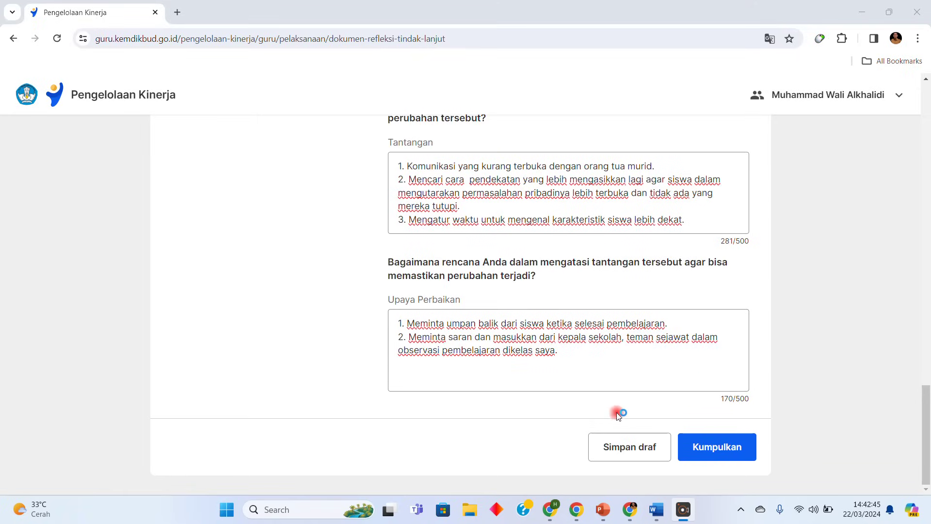
Save the reflection form as a draft and go back to the Pelaksanaan Observasi page
left_click(708, 454)
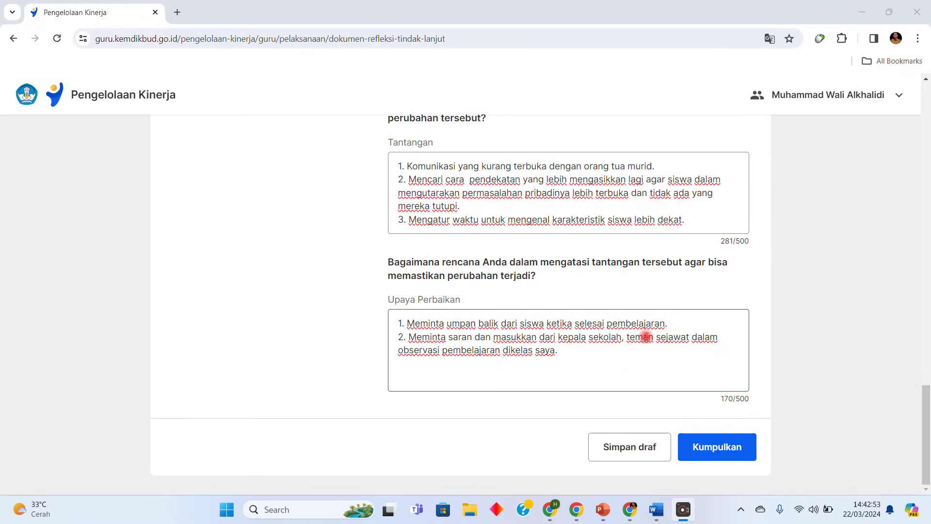
left_click(635, 457)
left_click(365, 284)
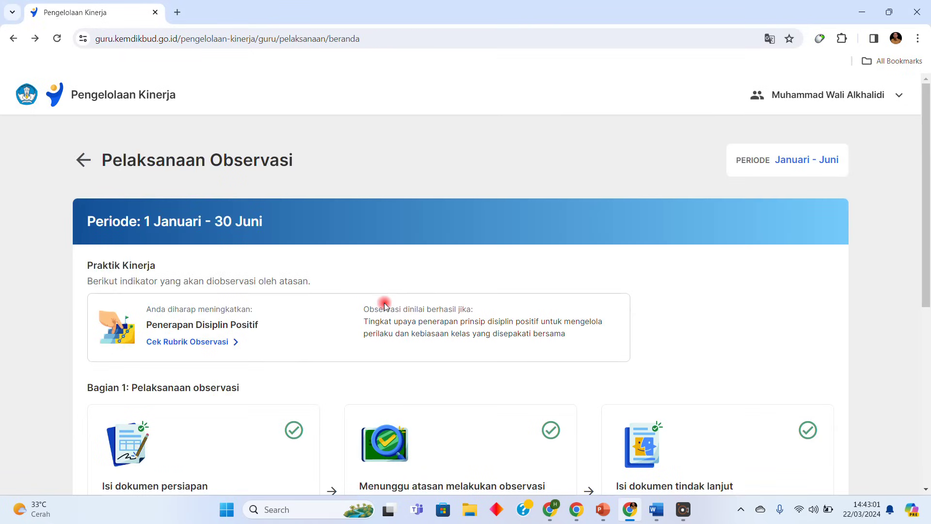
Reopen the saved reflection draft, submit it, and confirm the submission after reading the notice that it cannot be edited again
scroll(384, 304, "down", 7)
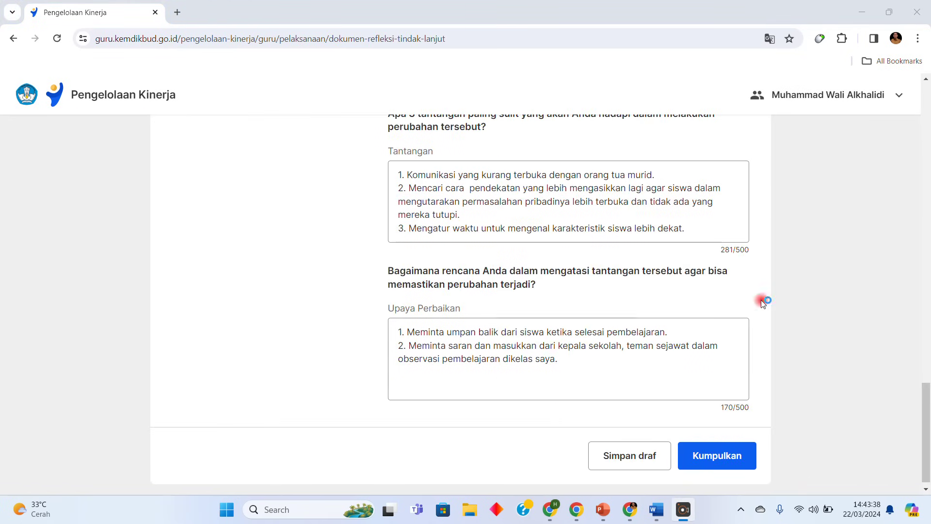
mouse_move(925, 416)
left_mouse_down()
mouse_move(927, 126)
mouse_move(928, 428)
left_mouse_up()
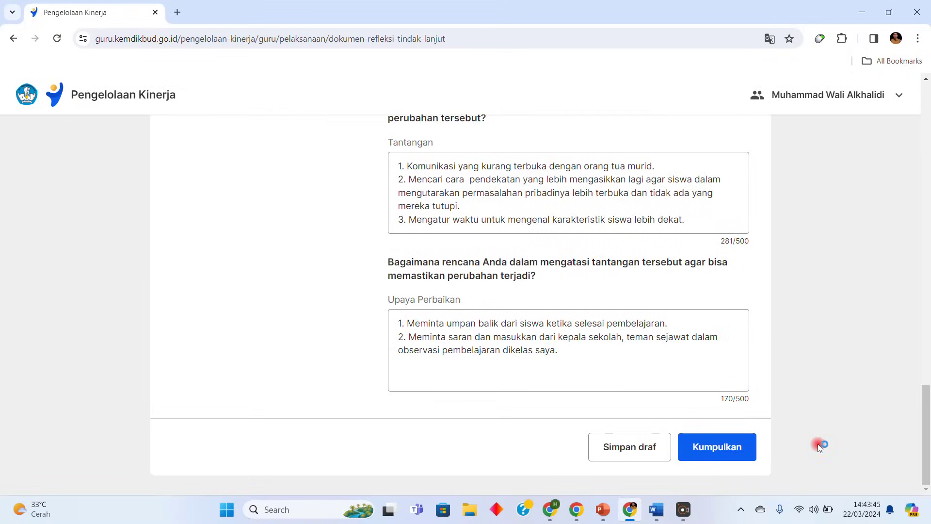
left_click(725, 451)
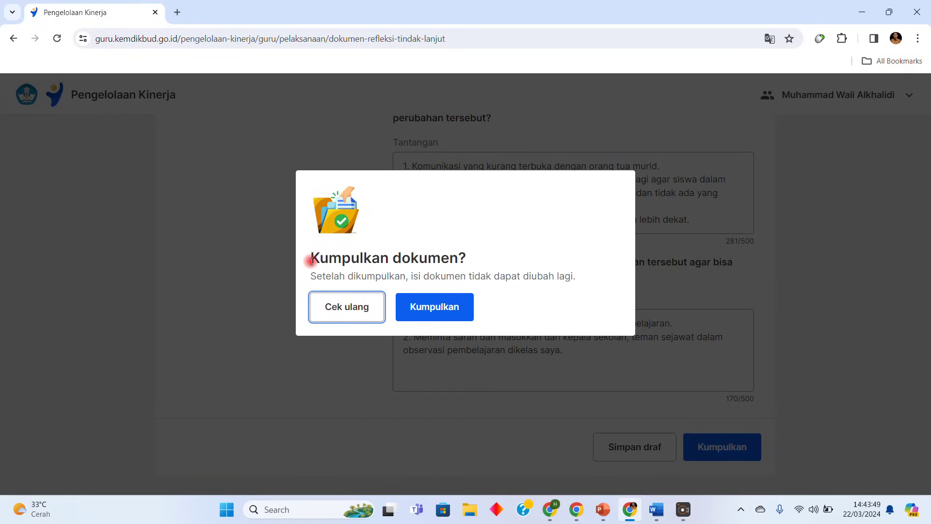
left_click_drag(310, 275, 434, 273)
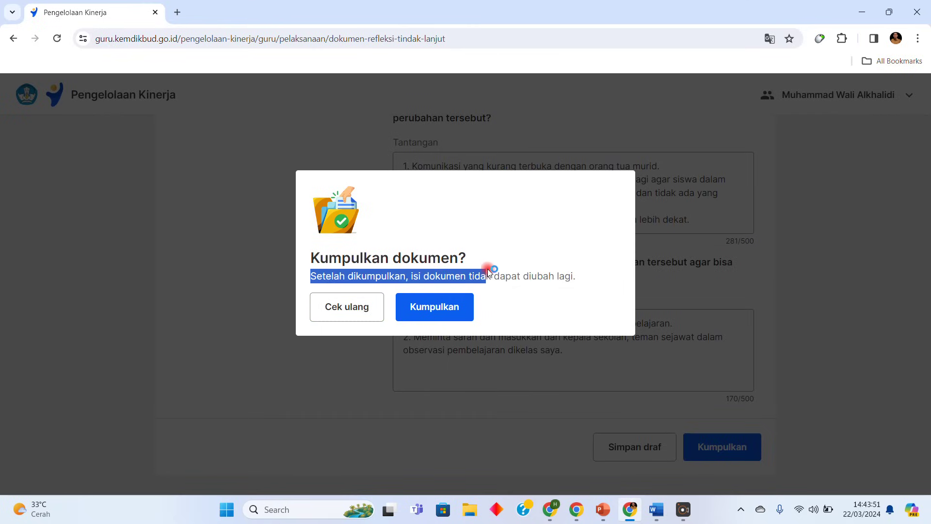
left_click_drag(492, 272, 590, 284)
left_click(590, 283)
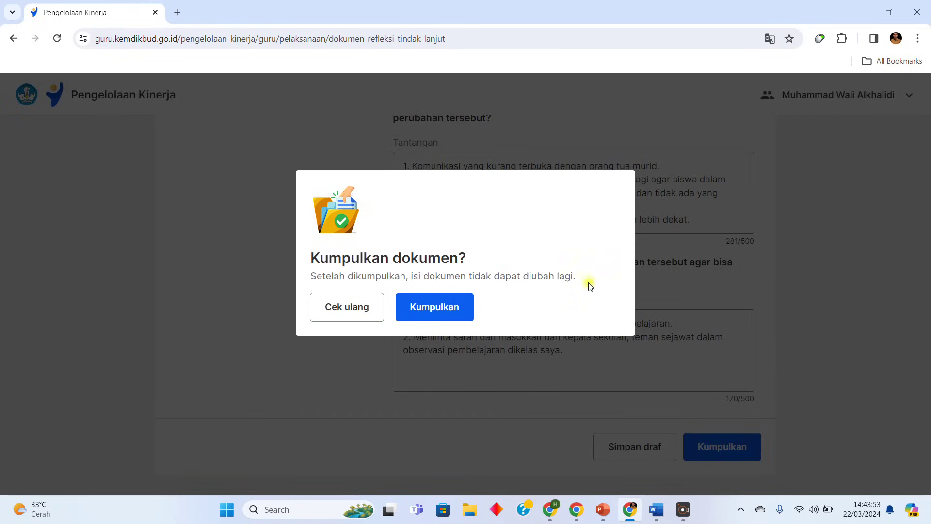
left_click(446, 307)
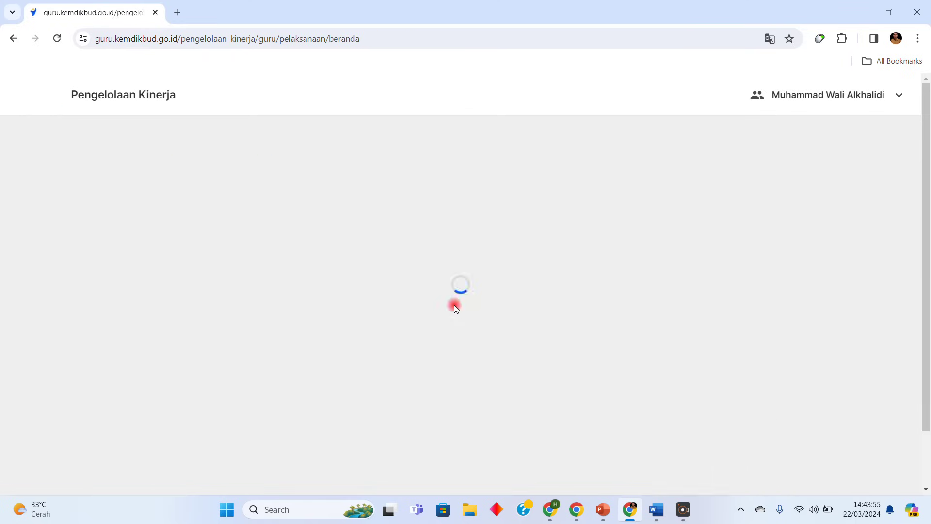
Open the details of the submitted Dokumen Refleksi Tindak Lanjut, look through its answers and return to Pelaksanaan Observasi
scroll(513, 309, "down", 7)
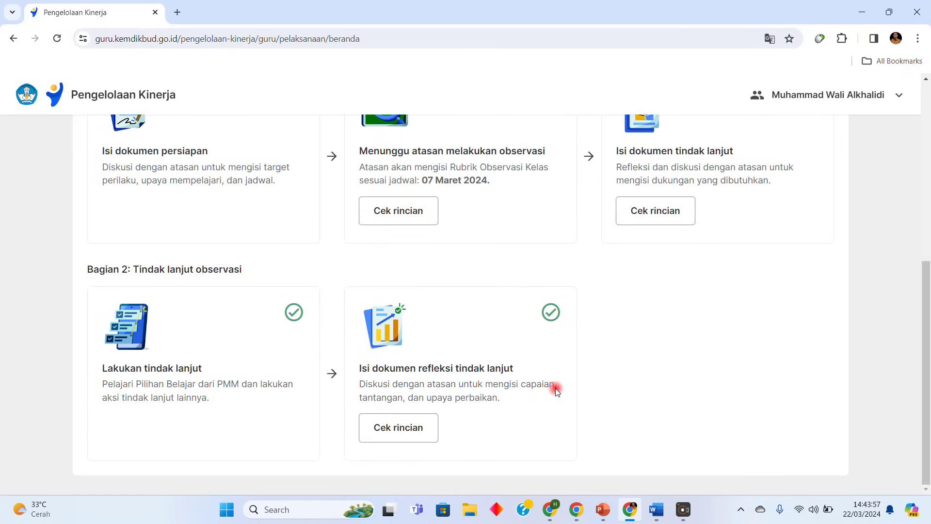
left_click(417, 433)
scroll(546, 352, "down", 7)
scroll(551, 348, "down", 10)
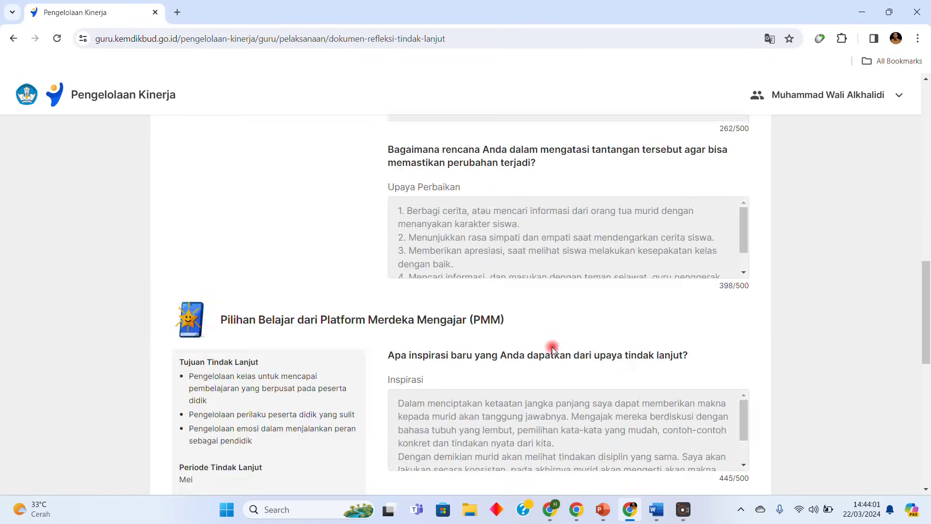
scroll(551, 347, "up", 8)
scroll(551, 347, "up", 10)
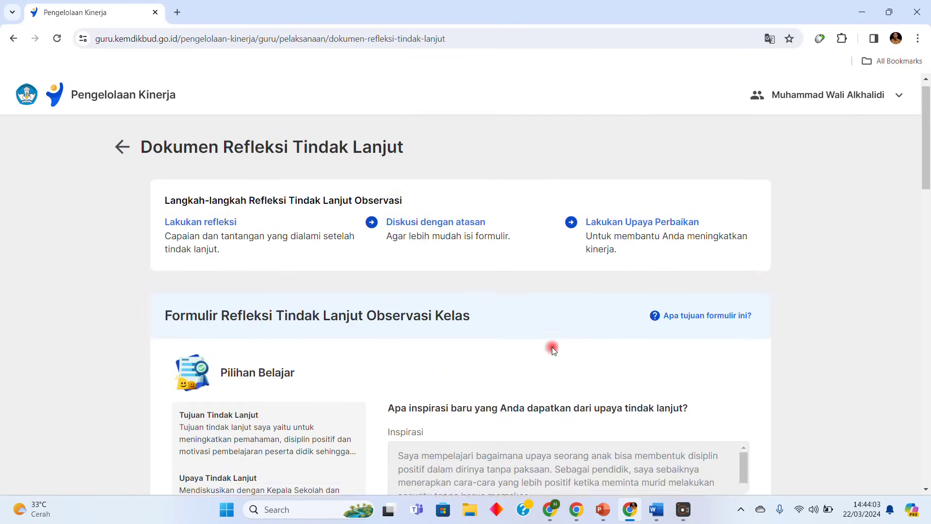
left_click(121, 159)
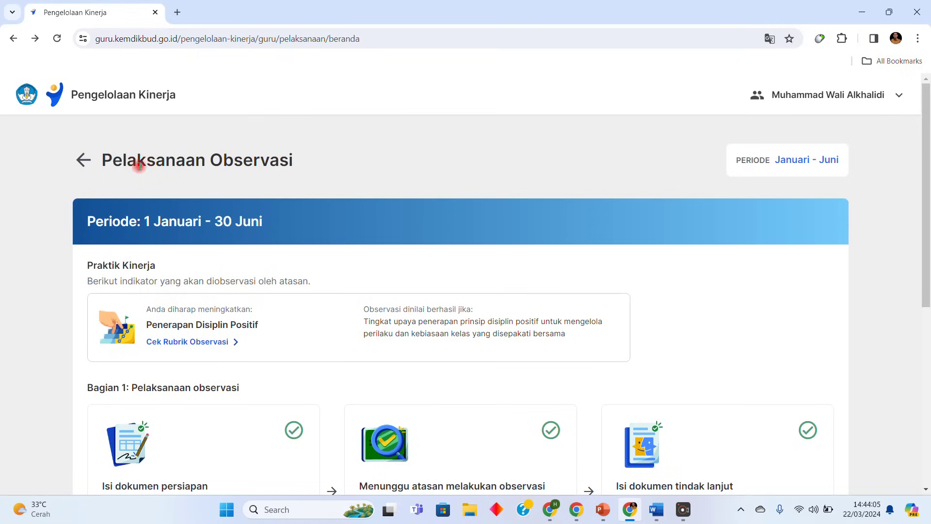
Go to the teacher's Sebagai Pegawai page, check the Pengembangan Kompetensi document progress, and return to the overview
left_click(104, 96)
left_click(87, 170)
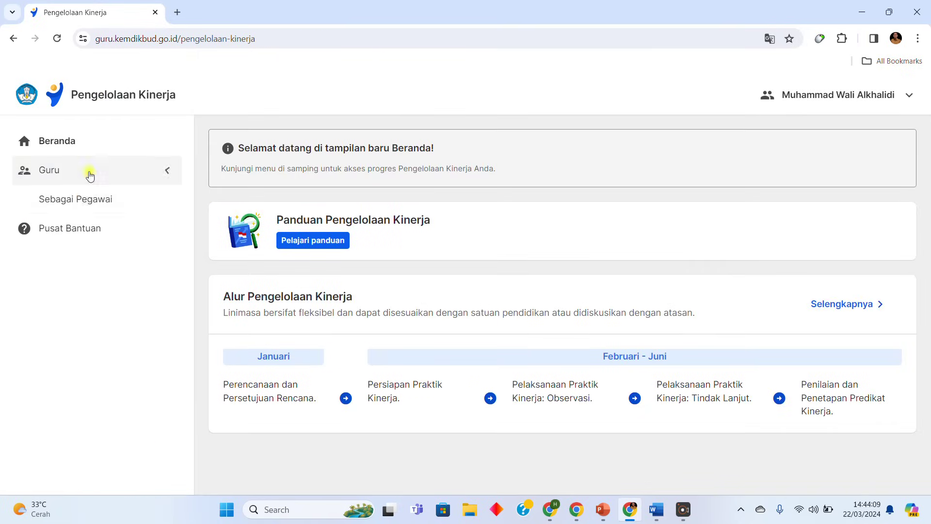
left_click(96, 200)
scroll(306, 301, "down", 5)
left_click(299, 227)
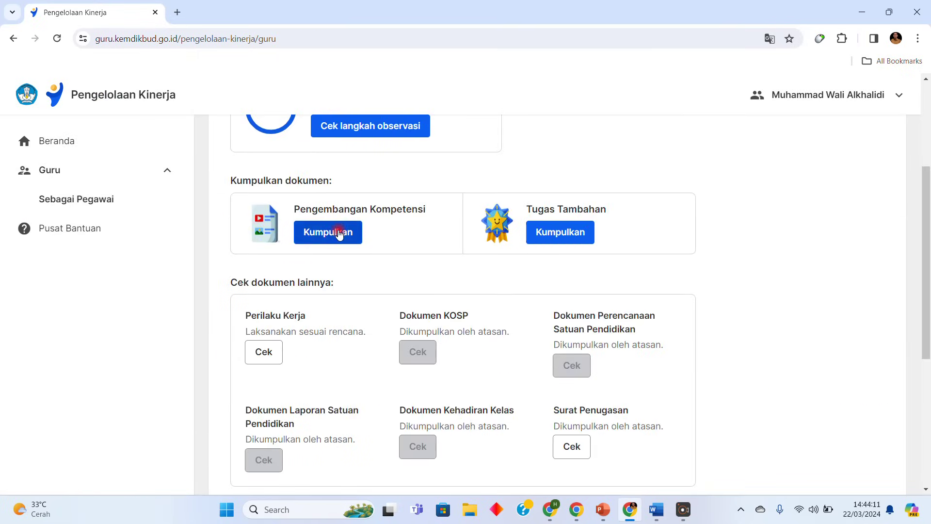
scroll(481, 292, "down", 4)
scroll(443, 290, "up", 4)
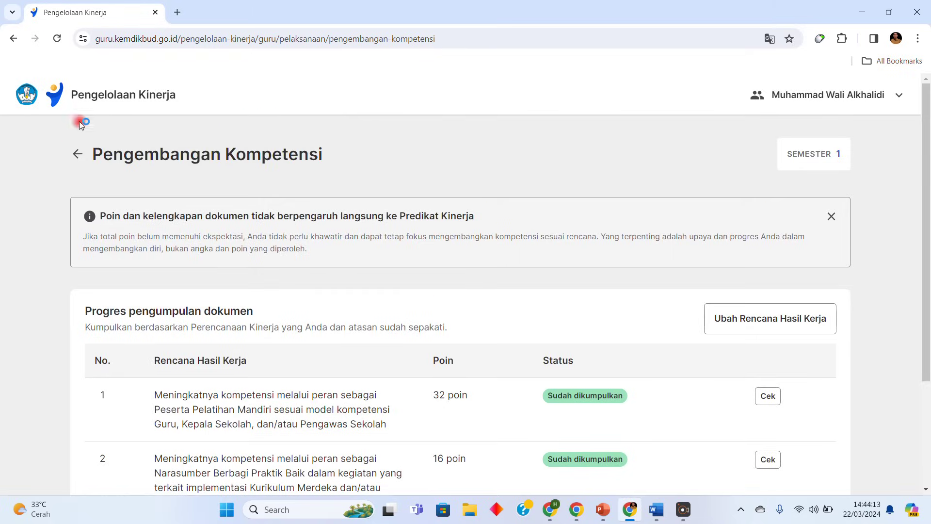
left_click(77, 153)
Open the Tugas Tambahan document page and return to the Pelaksanaan Kinerja overview
scroll(533, 325, "down", 2)
left_click(555, 297)
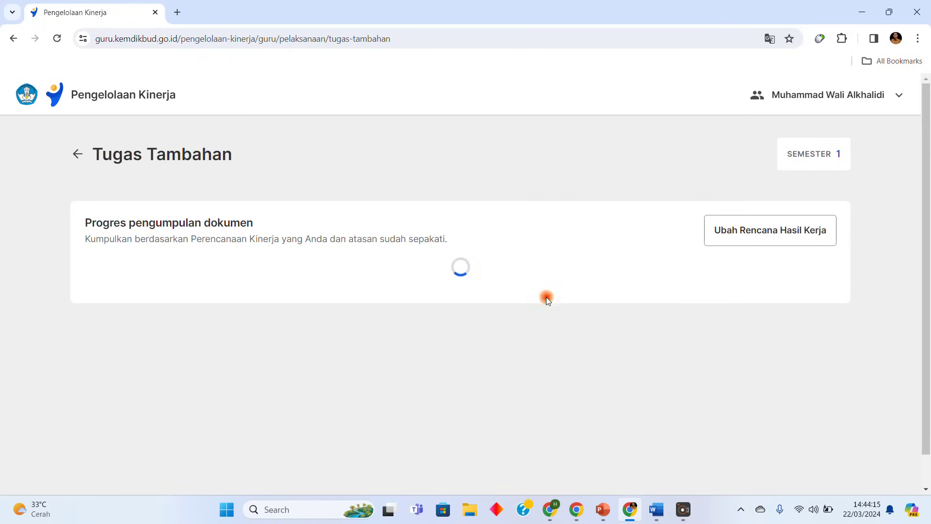
left_click(77, 149)
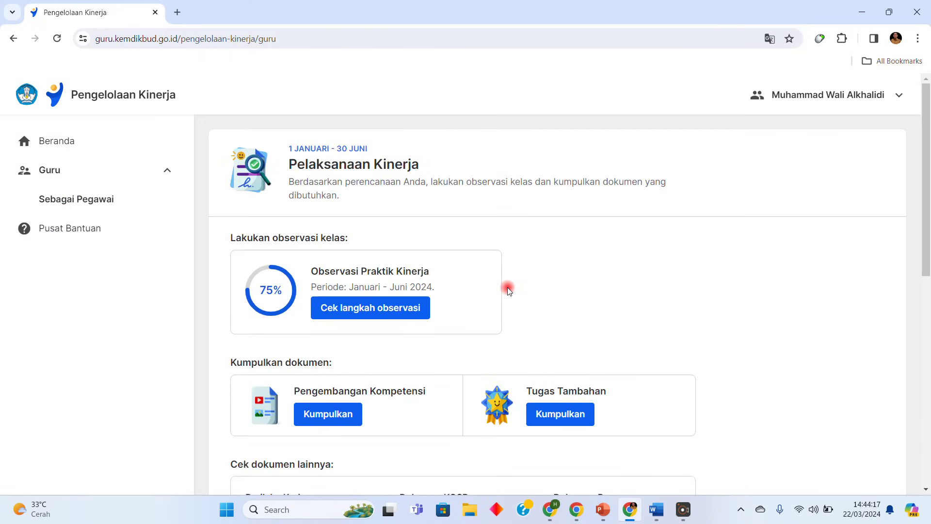